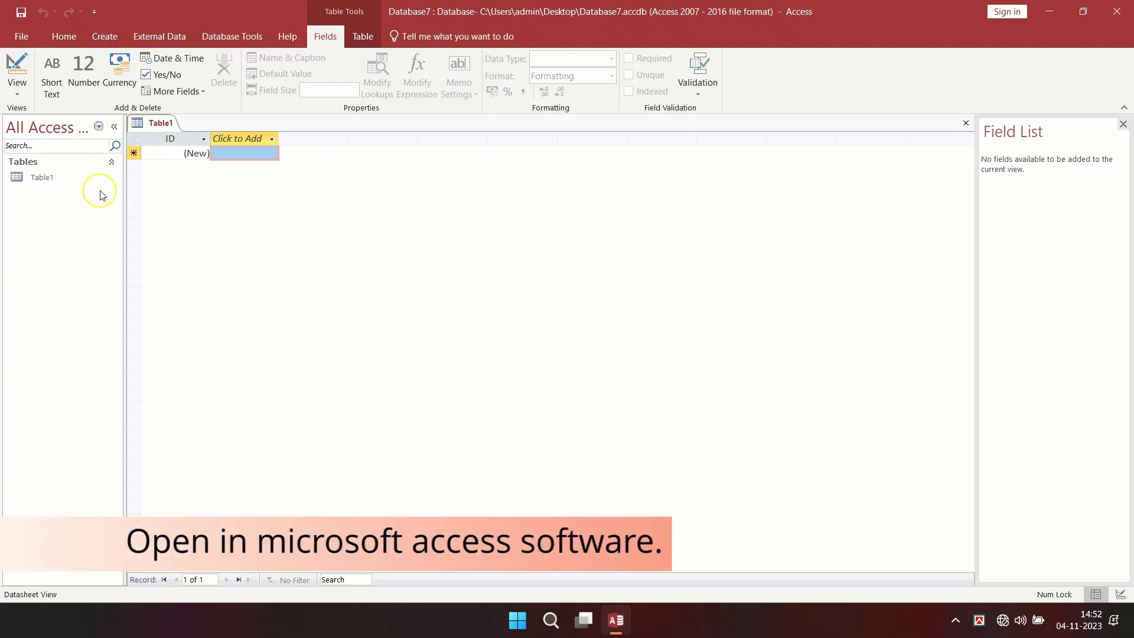
Step: Open Table1 in Design View, saving the table under the name Table1
{"action": "left_click", "coordinate": [77, 183]}
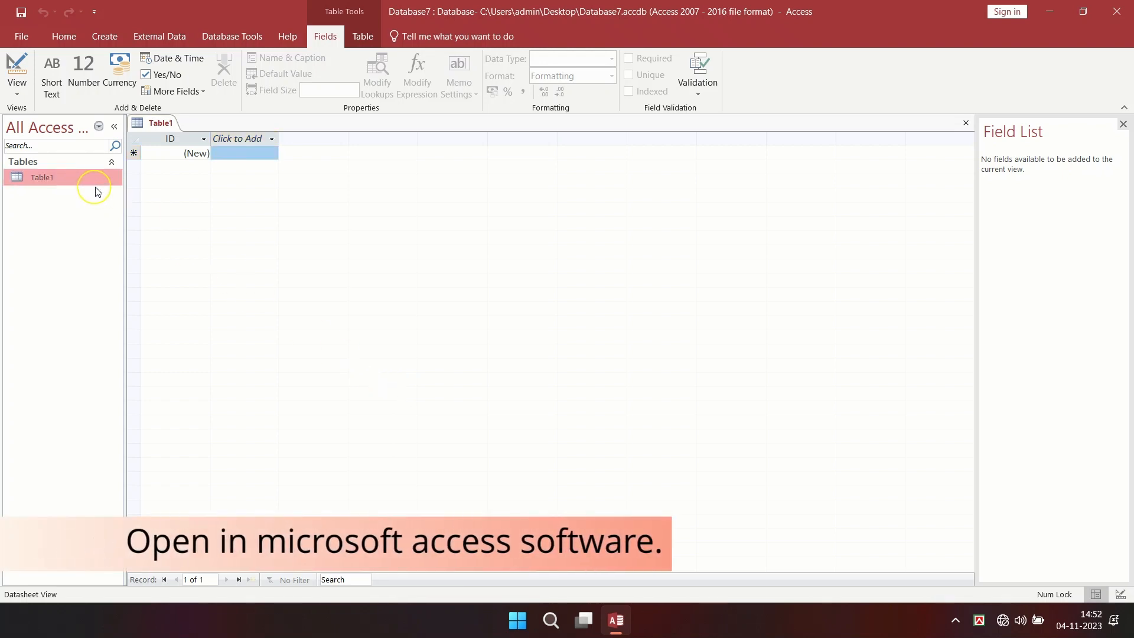
{"action": "left_click", "coordinate": [27, 94]}
{"action": "left_click", "coordinate": [54, 157]}
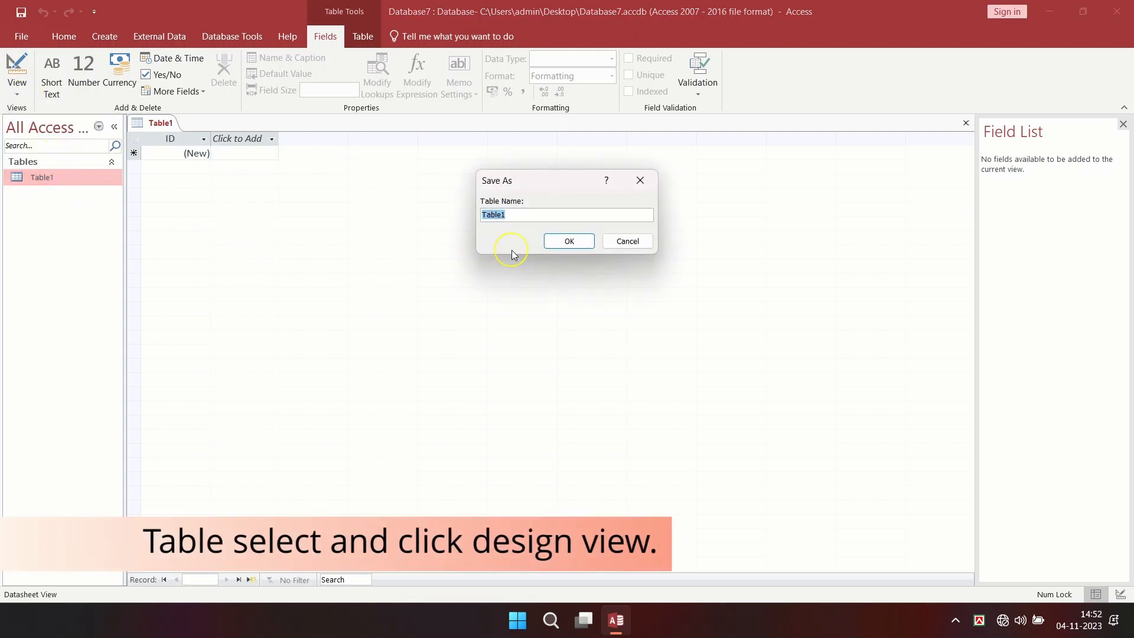
{"action": "left_click", "coordinate": [569, 242]}
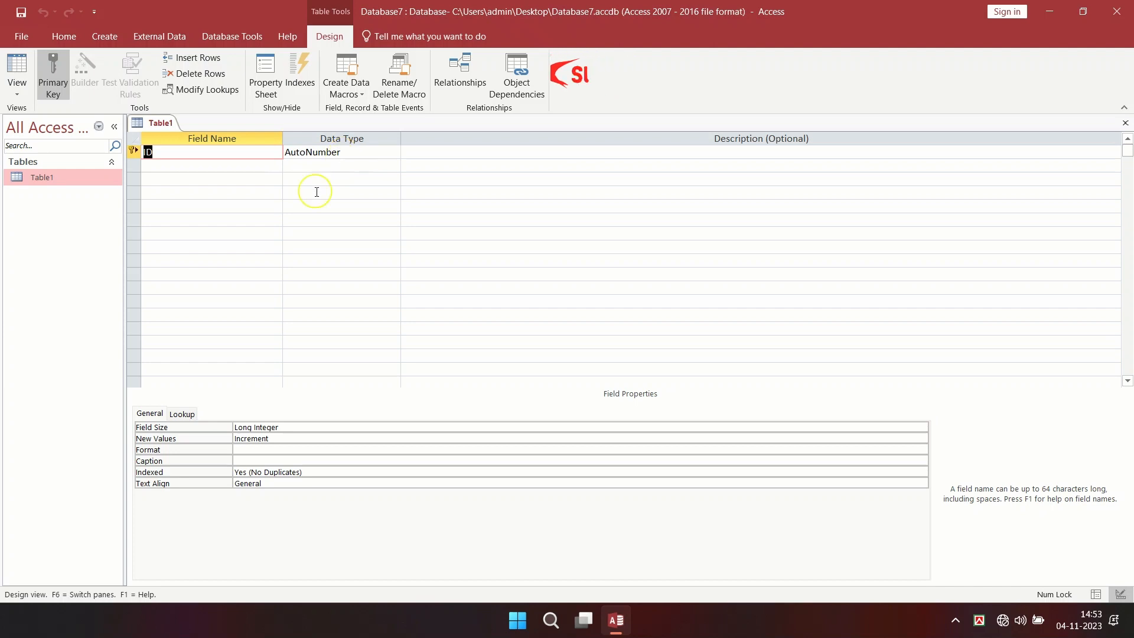
Step: Choose AutoNumber as the data type of the ID field
{"action": "key", "text": "Tab"}
{"action": "left_click", "coordinate": [363, 155]}
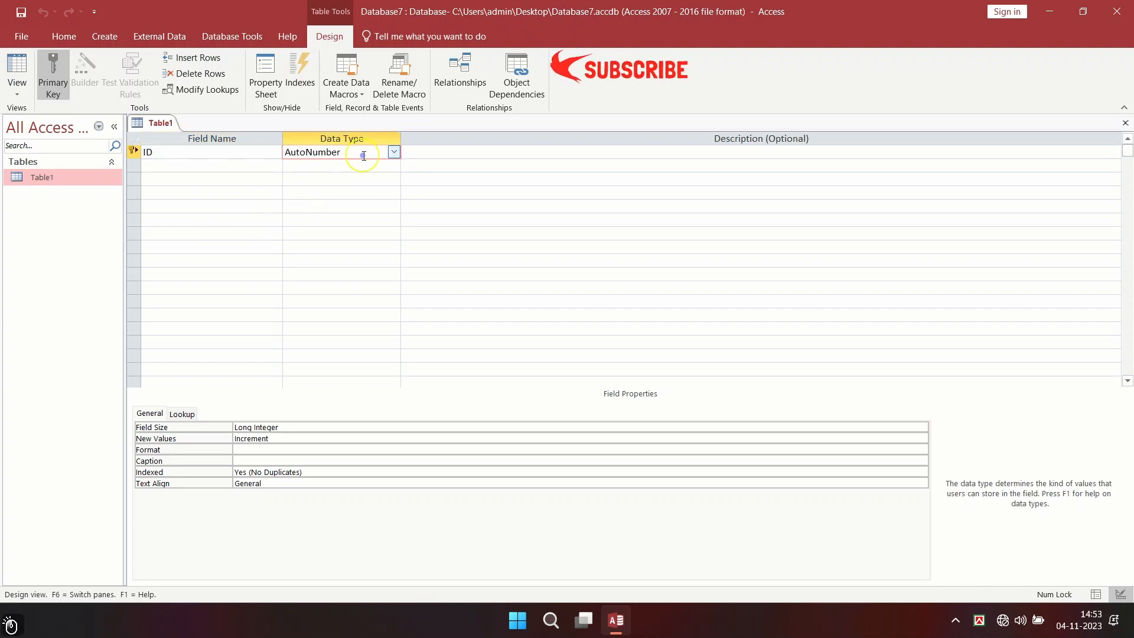
{"action": "left_click", "coordinate": [393, 152]}
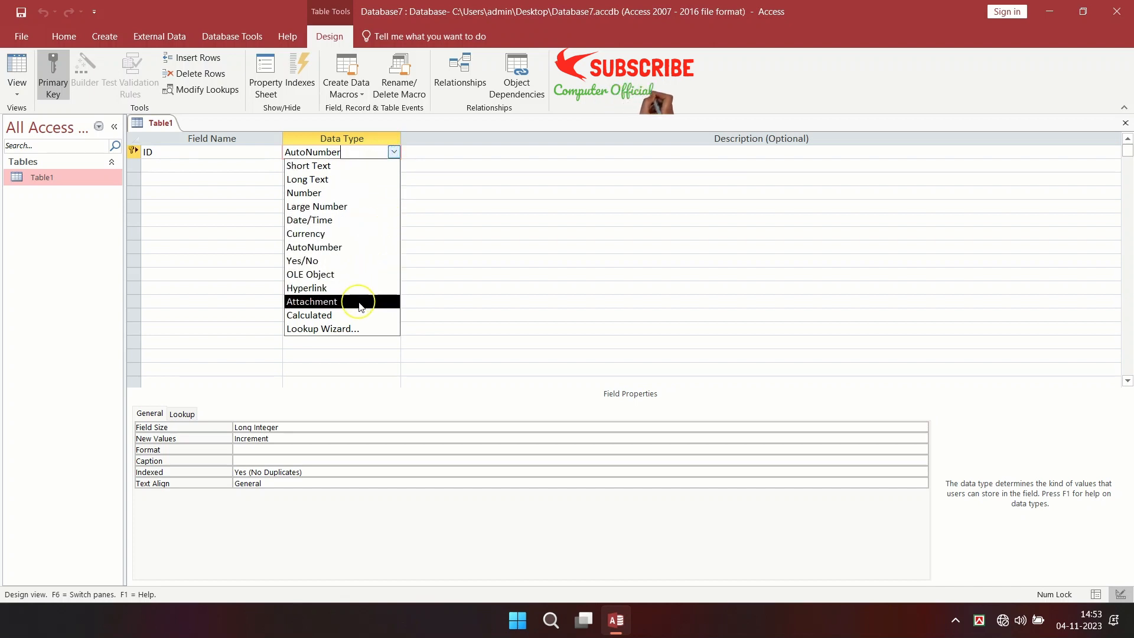
{"action": "left_click", "coordinate": [346, 248]}
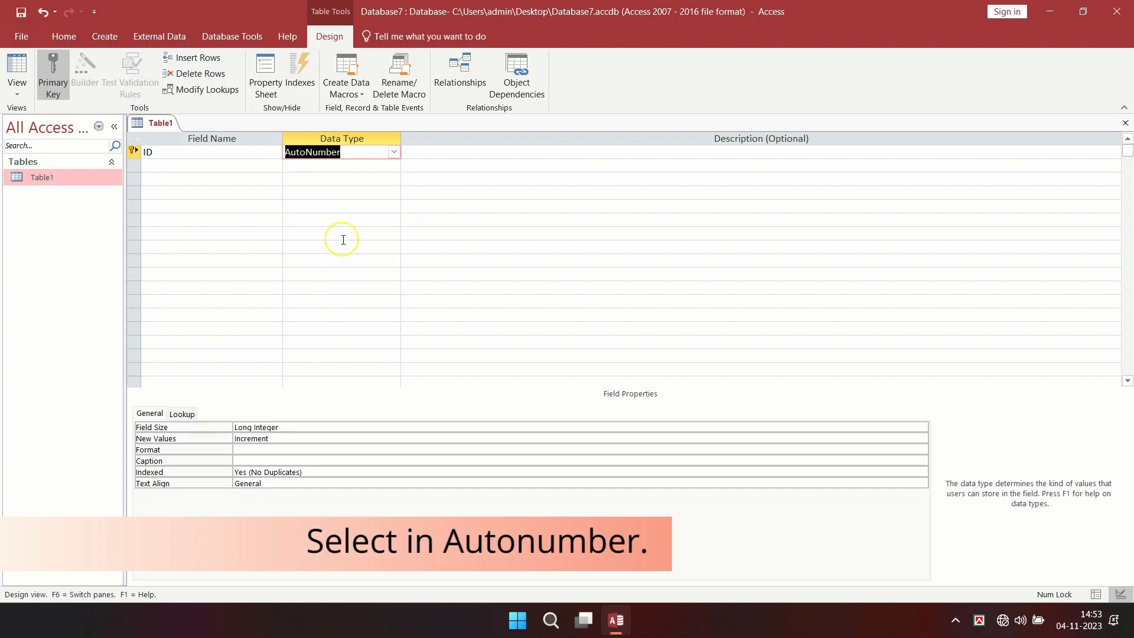
Step: Add a second field called Name with the Short Text data type, accepting the reserved word
{"action": "key", "text": "Tab"}
{"action": "key", "text": "Tab"}
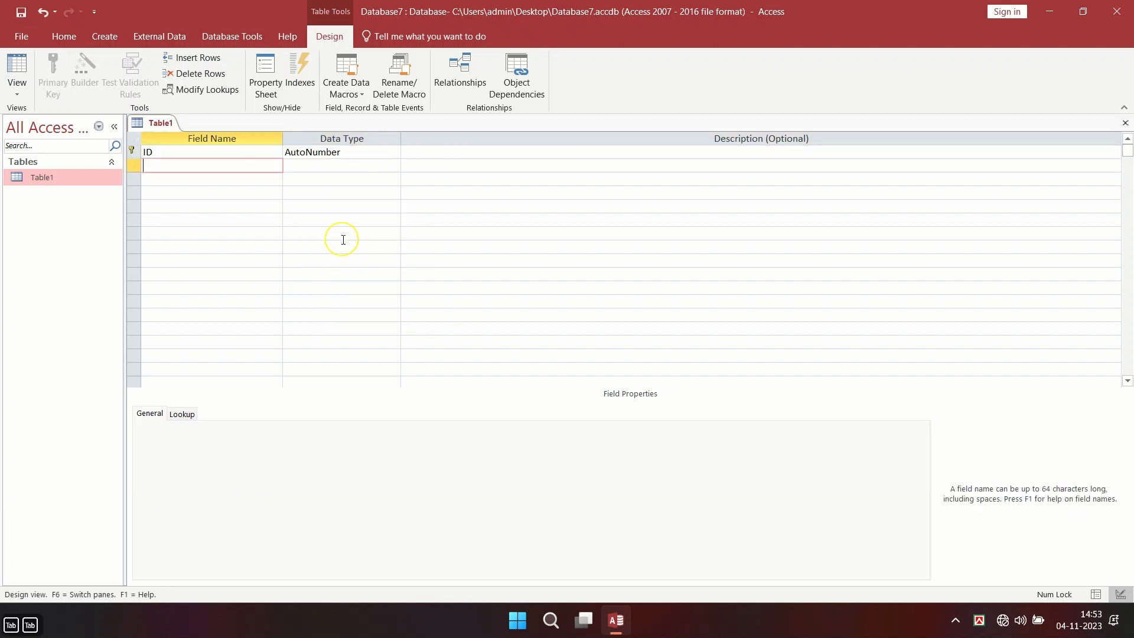
{"action": "type", "text": "N"}
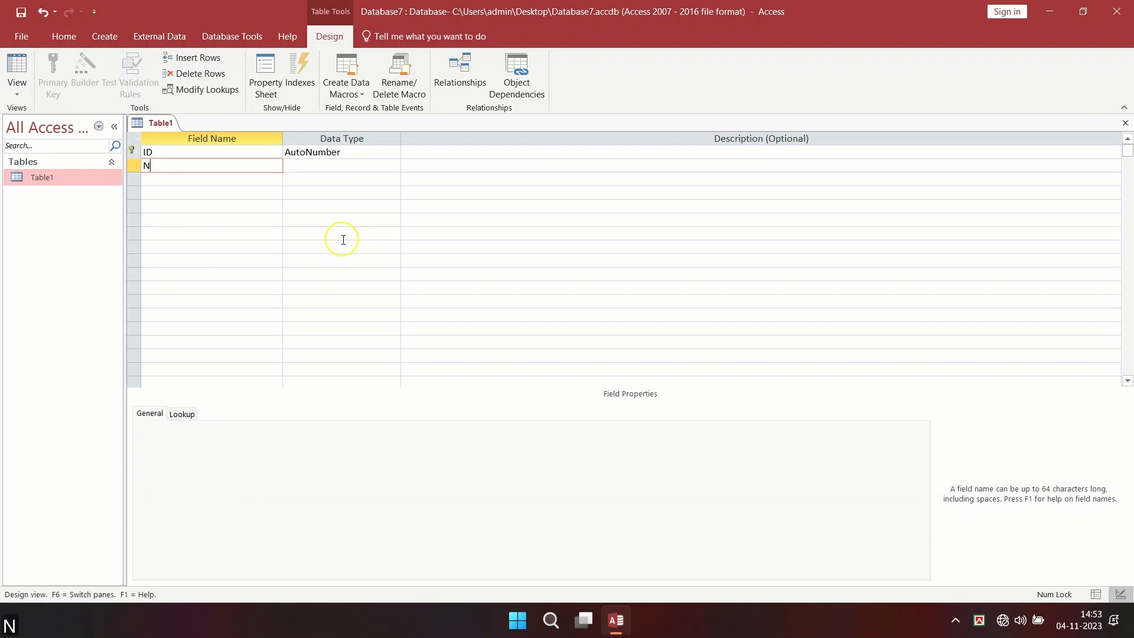
{"action": "type", "text": "ame"}
{"action": "key", "text": "Tab"}
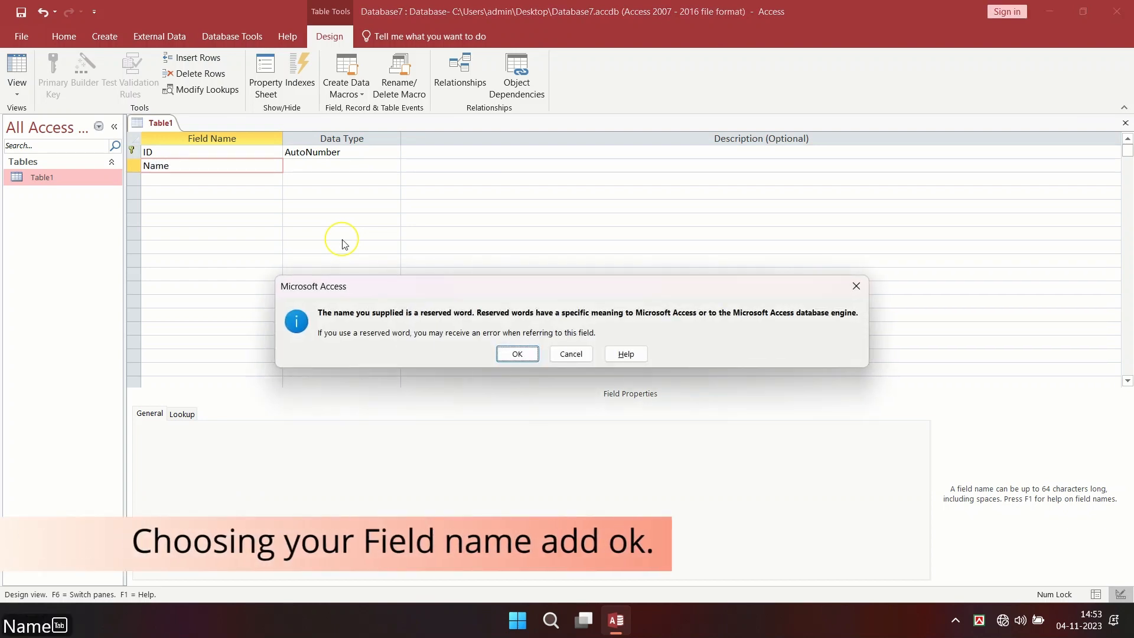
{"action": "key", "text": "Return"}
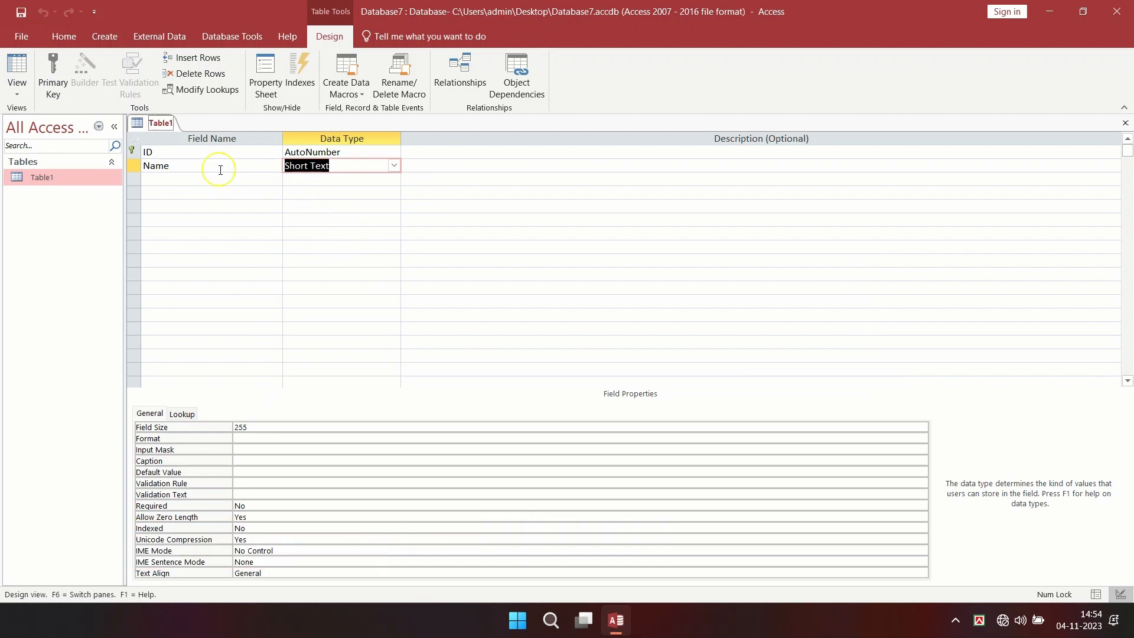
Step: Switch Table1 to Datasheet View and widen the ID and Name columns
{"action": "right_click", "coordinate": [152, 129]}
{"action": "left_click", "coordinate": [193, 207]}
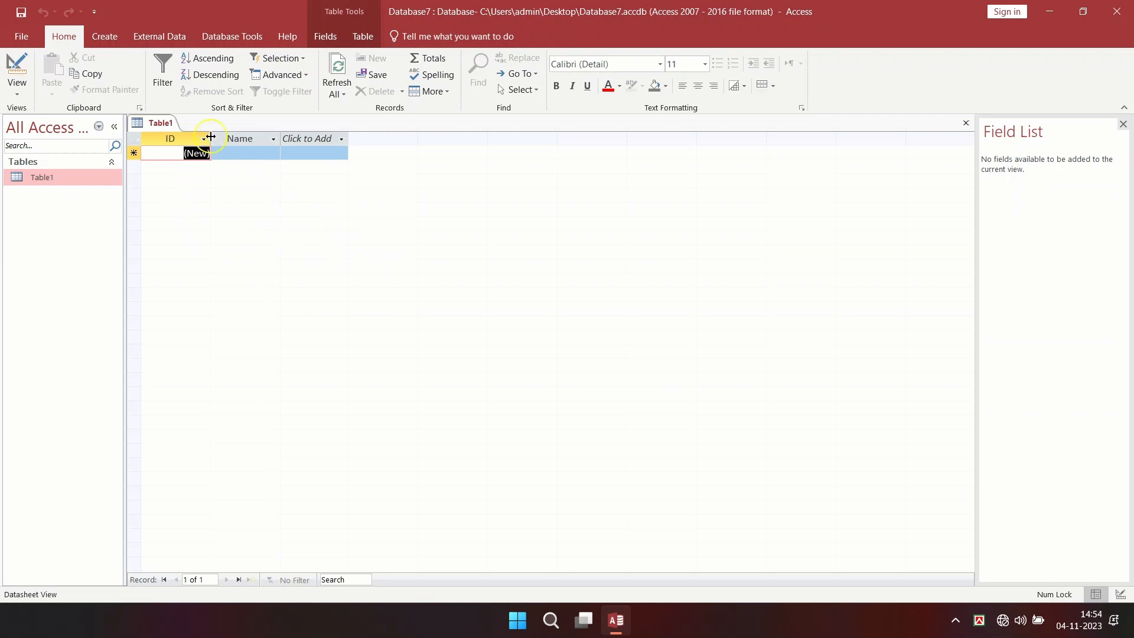
{"action": "left_click_drag", "start_coordinate": [211, 141], "coordinate": [301, 153]}
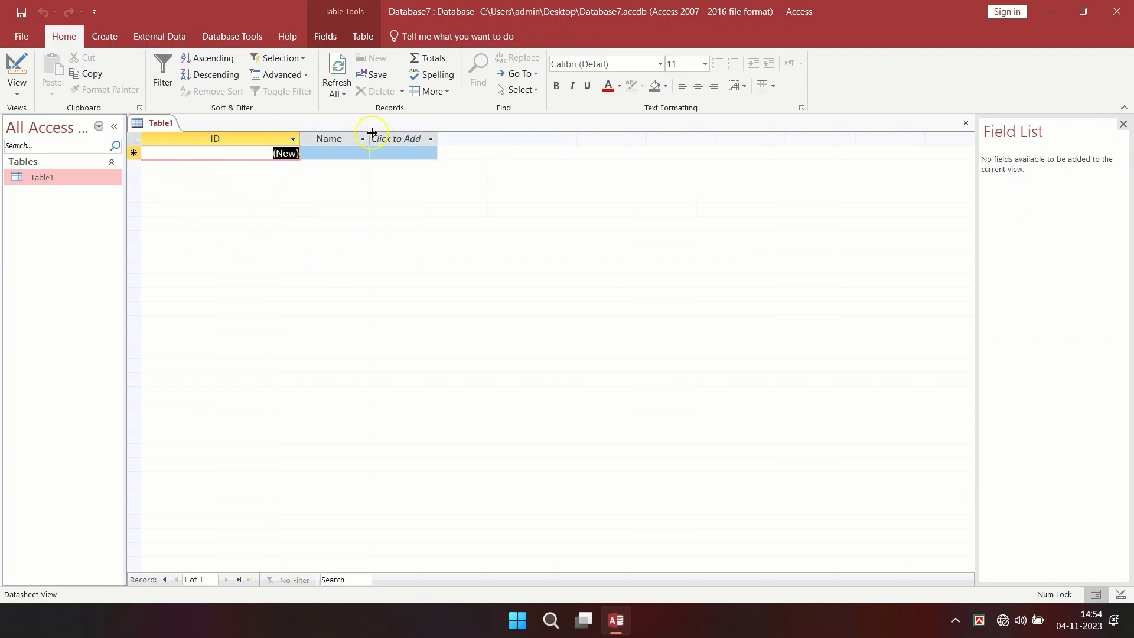
{"action": "left_click_drag", "start_coordinate": [371, 136], "coordinate": [434, 150]}
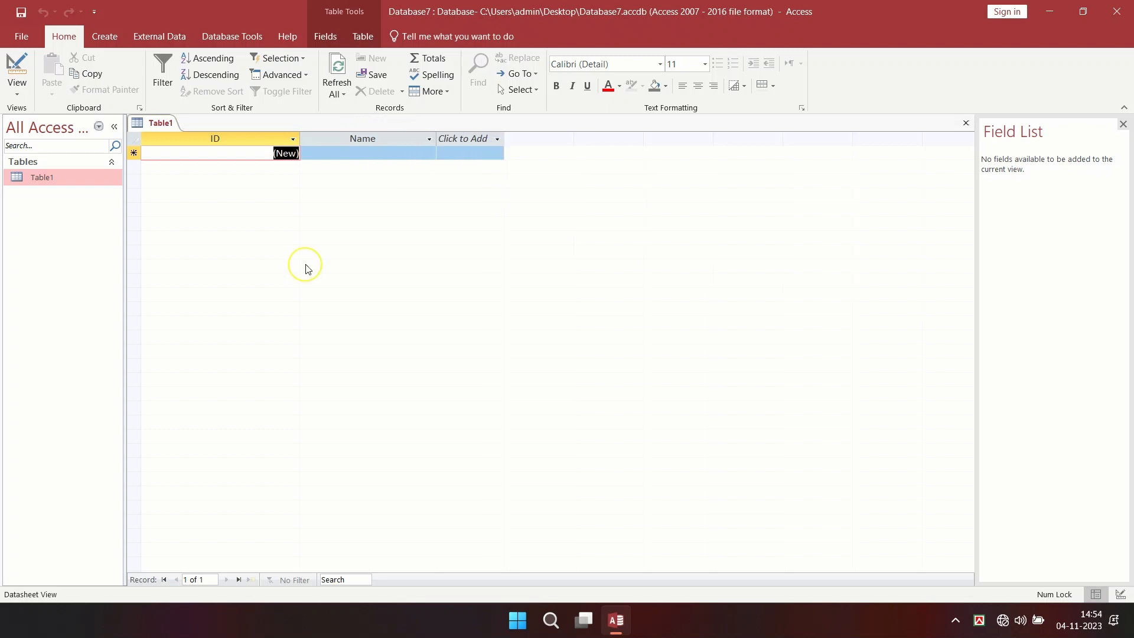
Step: Add two records to Table1 by entering a person's first name in the Name field of each
{"action": "key", "text": "Caps_Lock"}
{"action": "key", "text": "Caps_Lock"}
{"action": "key", "text": "Tab"}
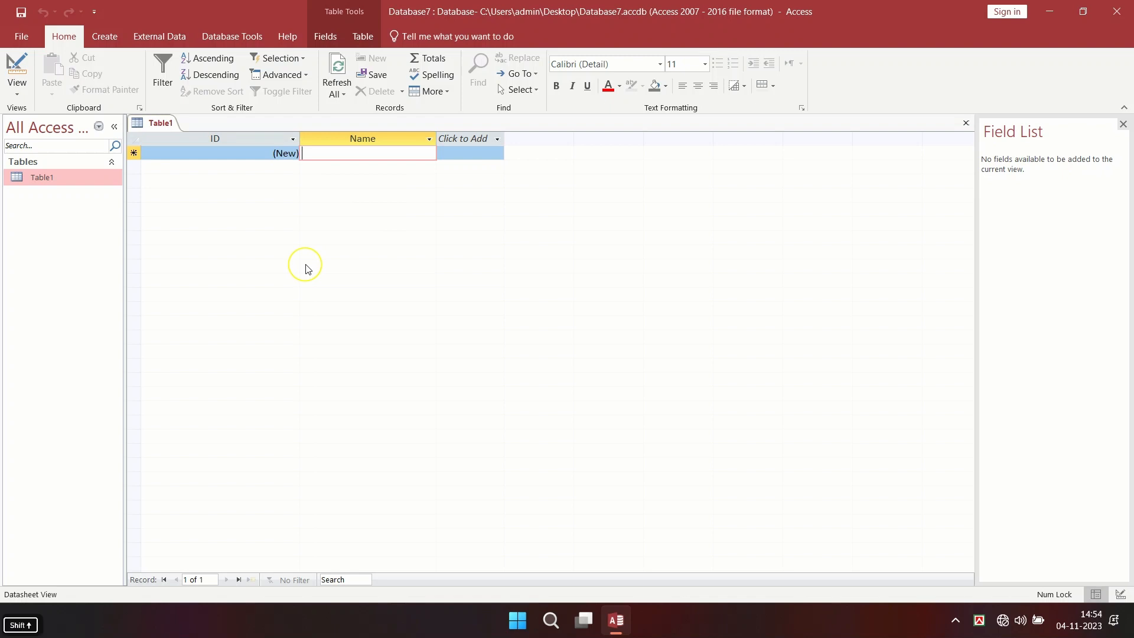
{"action": "type", "text": "Amit"}
{"action": "key", "text": "Return"}
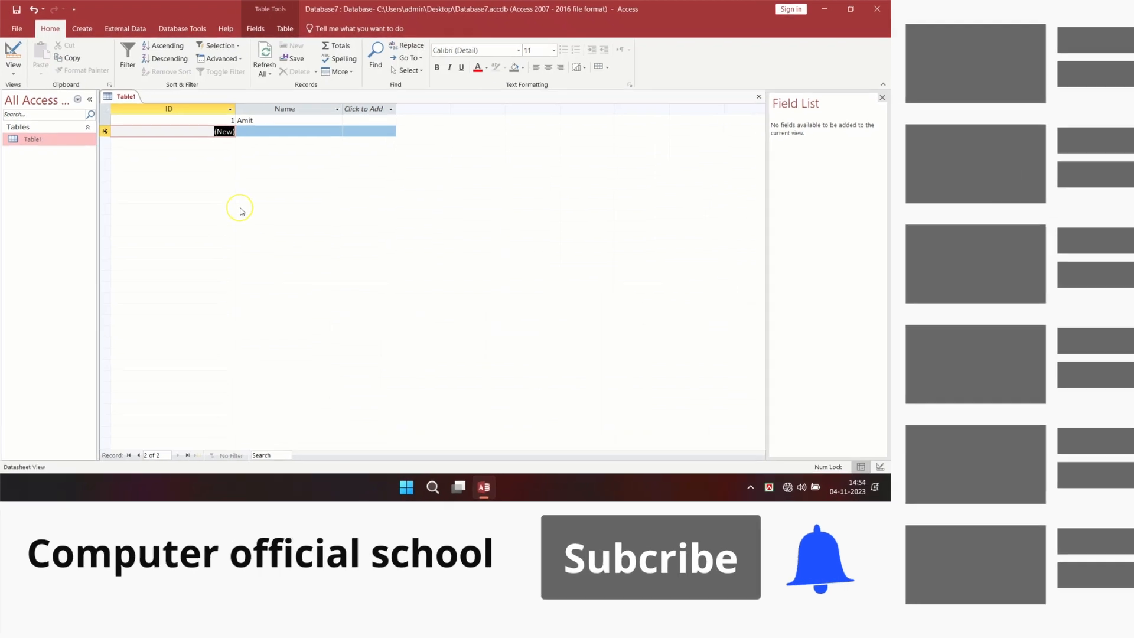
{"action": "key", "text": "Tab"}
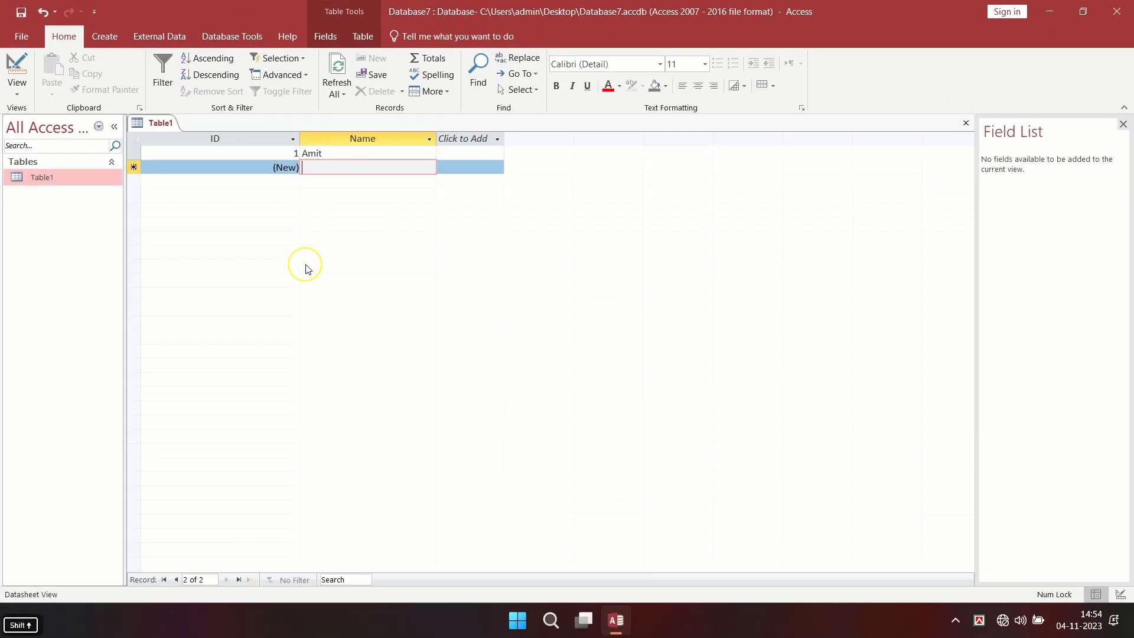
{"action": "type", "text": "Rahul"}
{"action": "key", "text": "Tab"}
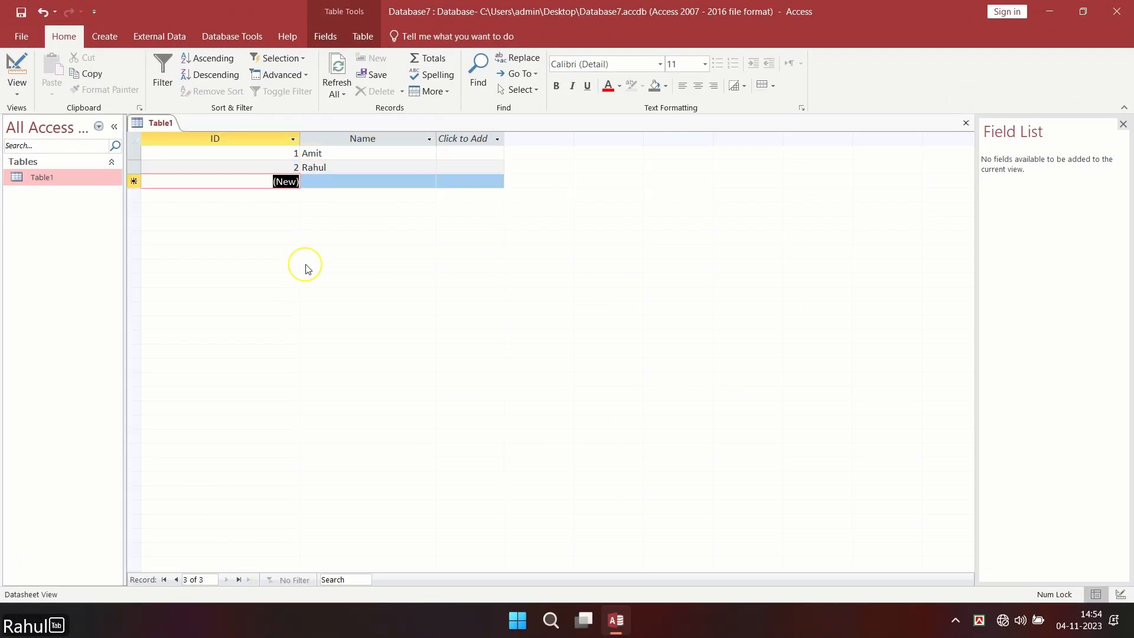
Step: Check the generated ID values, and examine the ID field's properties in Design View
{"action": "left_click_drag", "start_coordinate": [291, 155], "coordinate": [294, 168]}
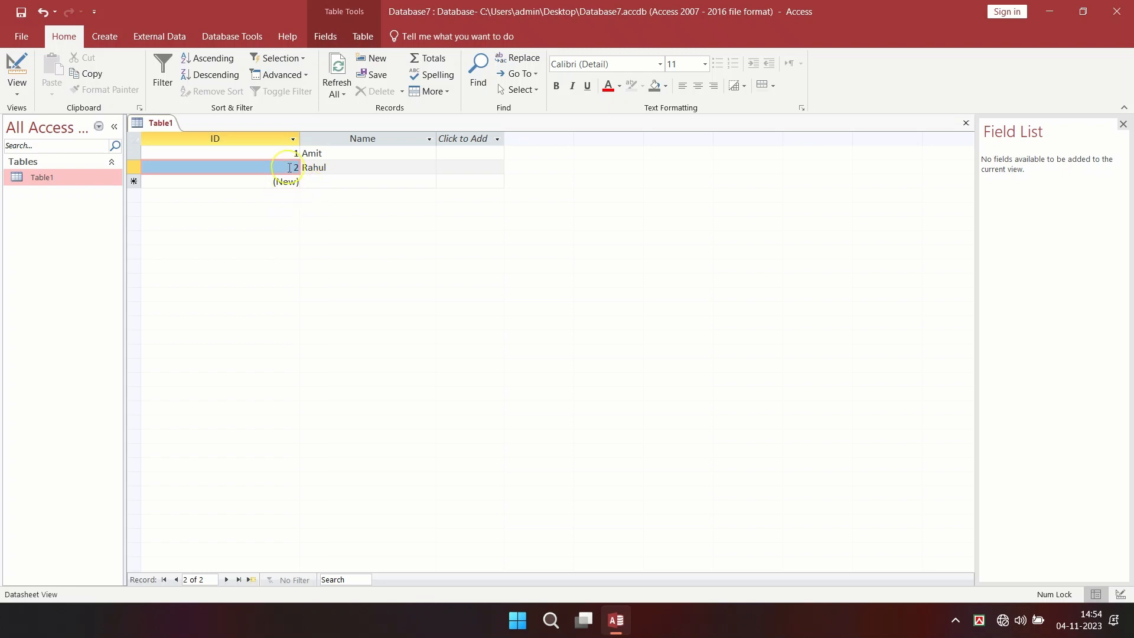
{"action": "left_click", "coordinate": [310, 181]}
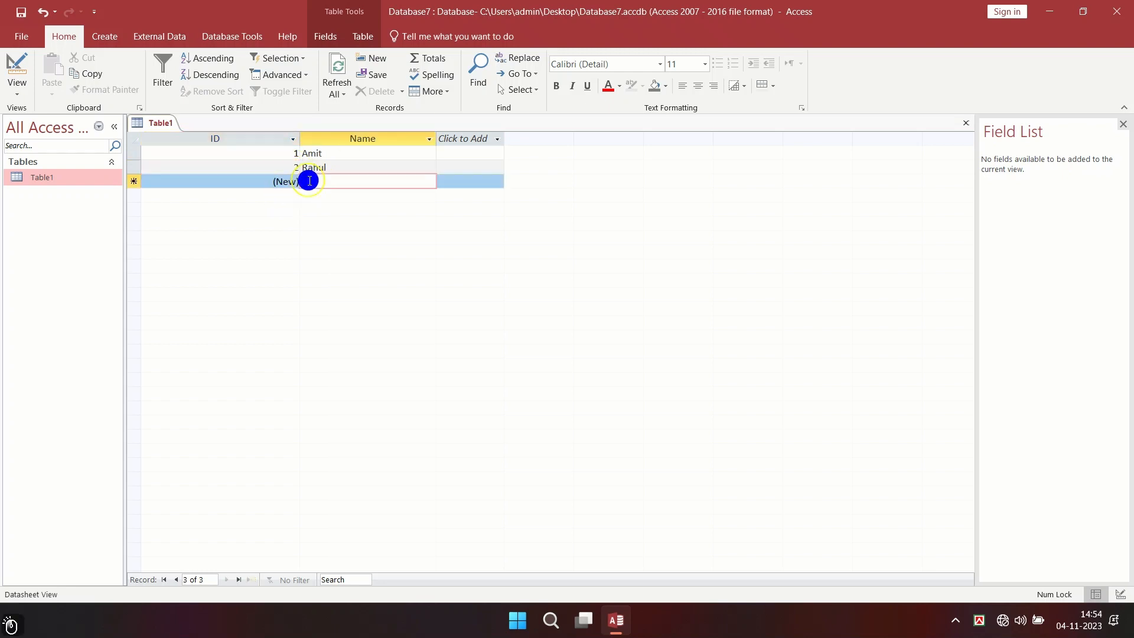
{"action": "right_click", "coordinate": [158, 125]}
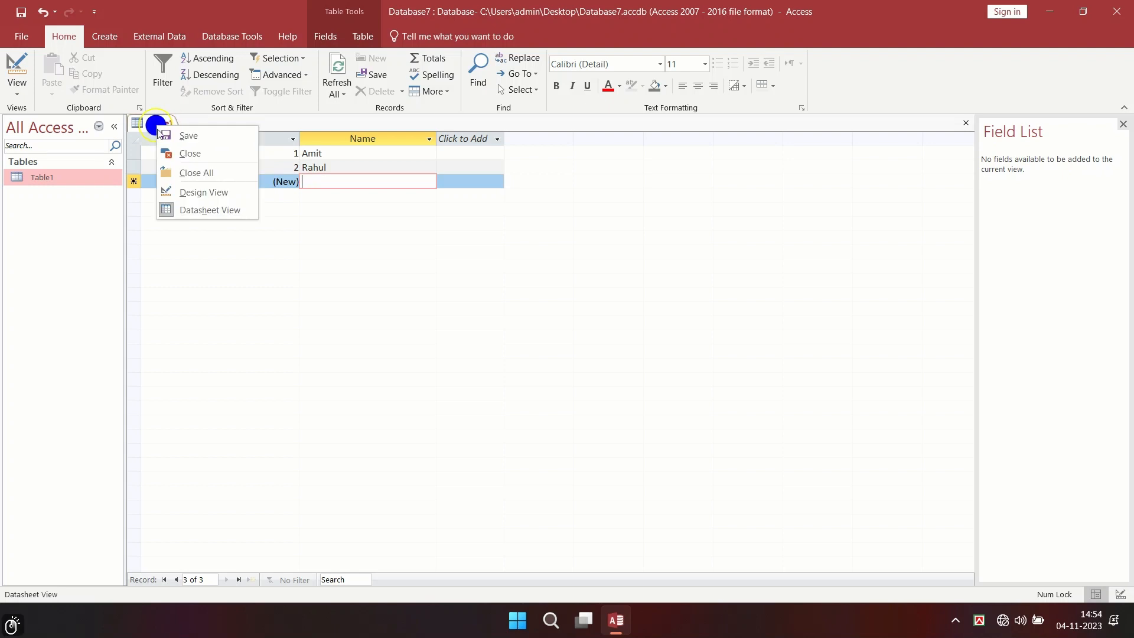
{"action": "left_click", "coordinate": [201, 192]}
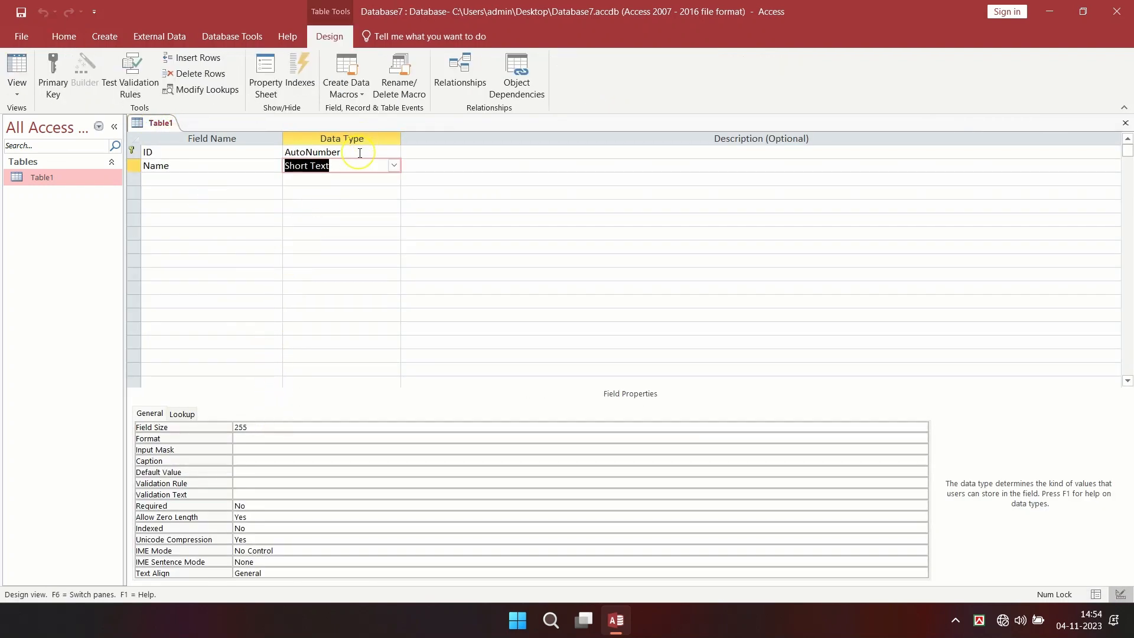
{"action": "left_click", "coordinate": [359, 153]}
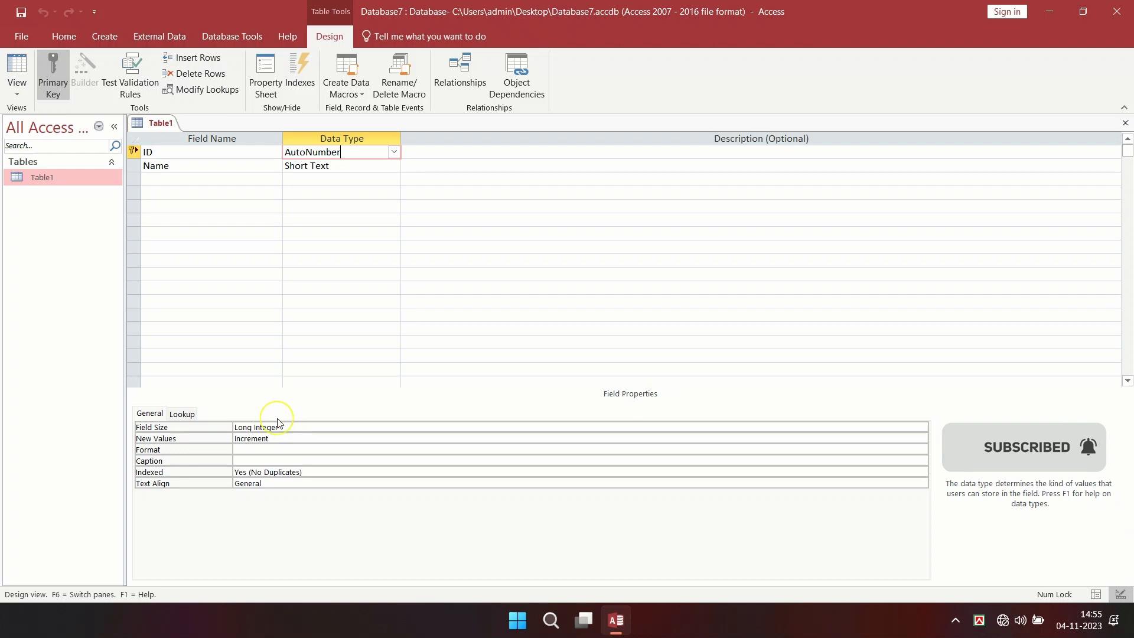
Step: Return to Datasheet View and add a third record with a person's first name in the Name field
{"action": "right_click", "coordinate": [161, 123]}
{"action": "left_click", "coordinate": [196, 206]}
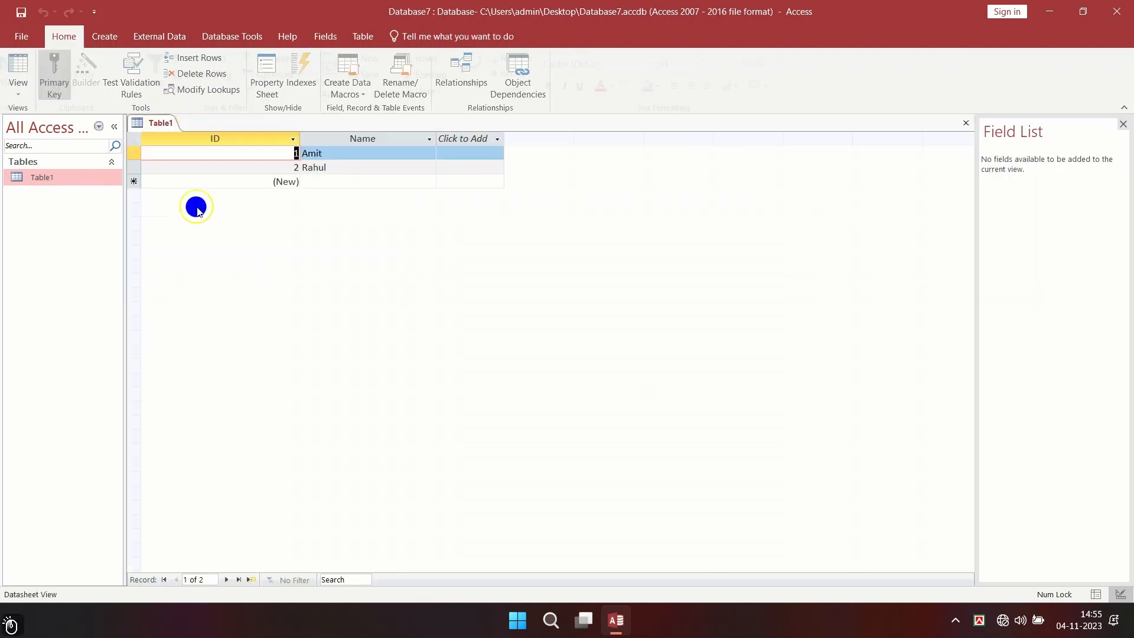
{"action": "left_click", "coordinate": [288, 168]}
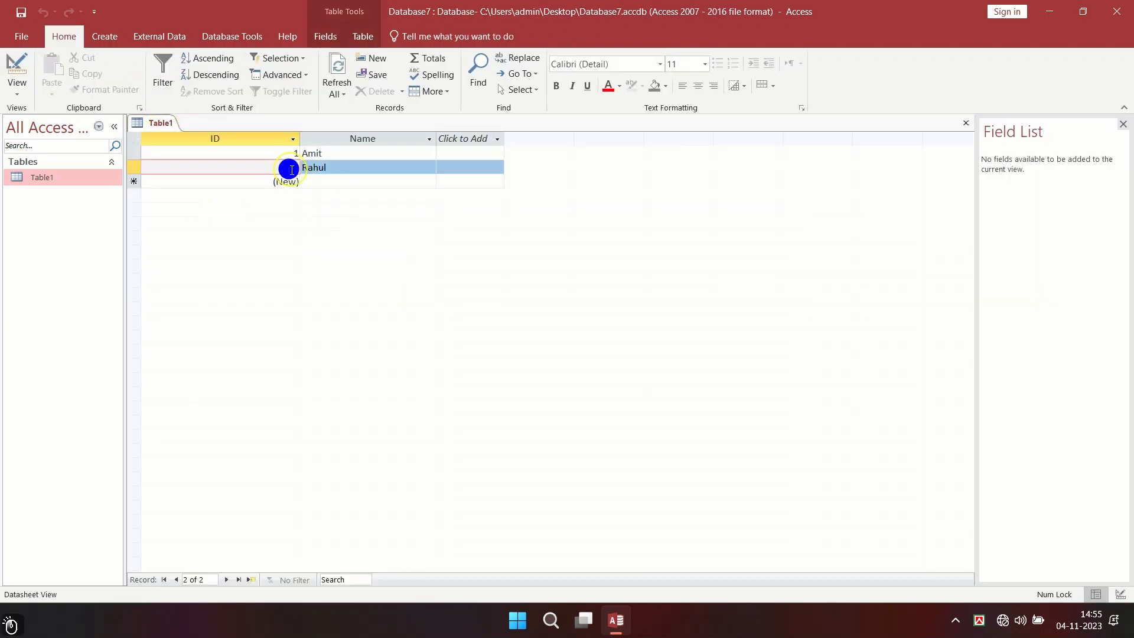
{"action": "left_click", "coordinate": [324, 180]}
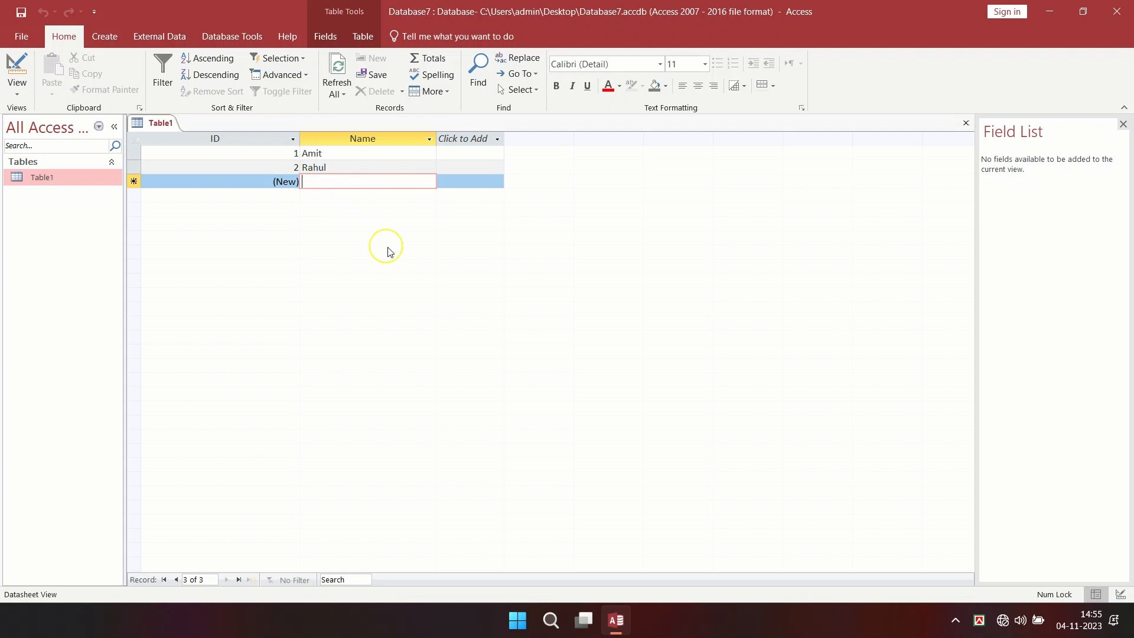
{"action": "type", "text": "Pri"}
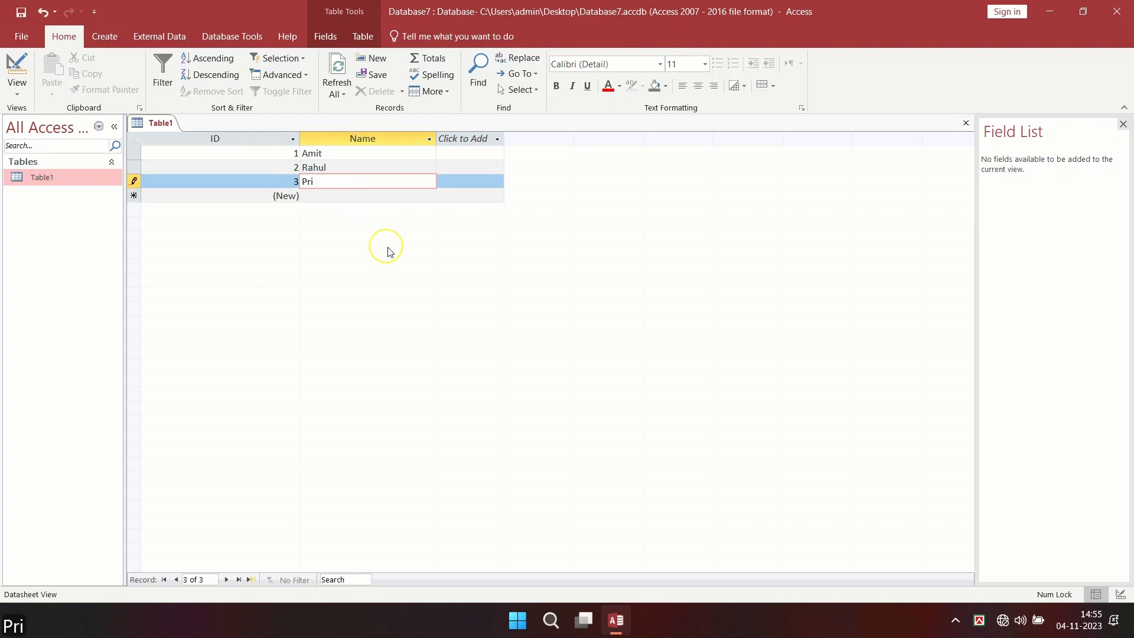
{"action": "type", "text": "tam"}
{"action": "key", "text": "Return"}
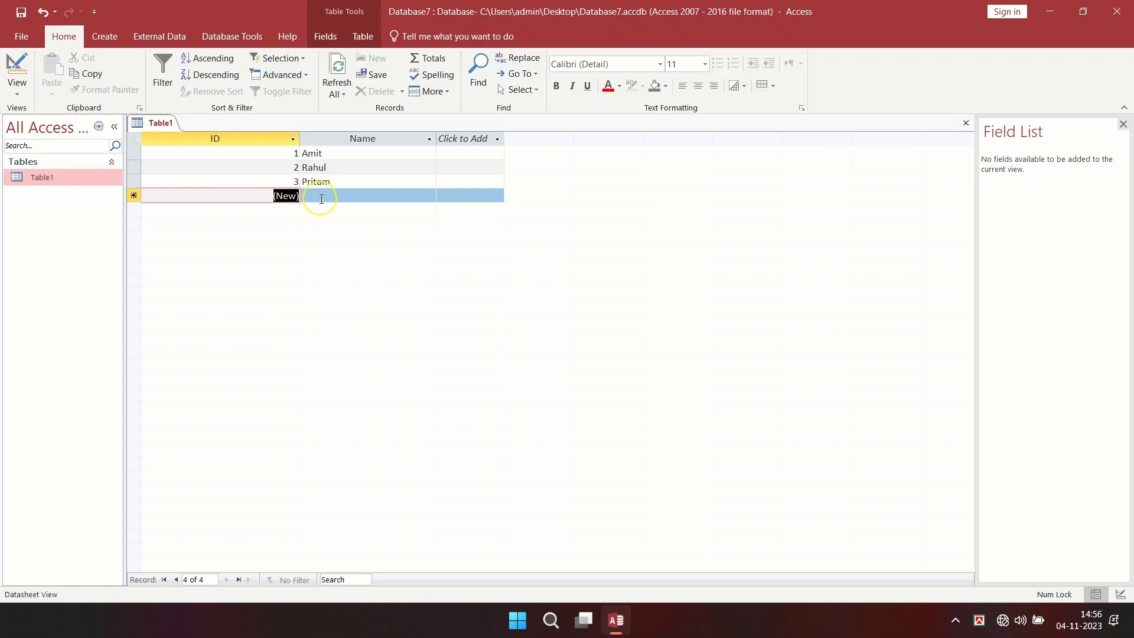
Step: Set the ID field's Field Size to Long Integer in Design View and save the table
{"action": "right_click", "coordinate": [157, 123]}
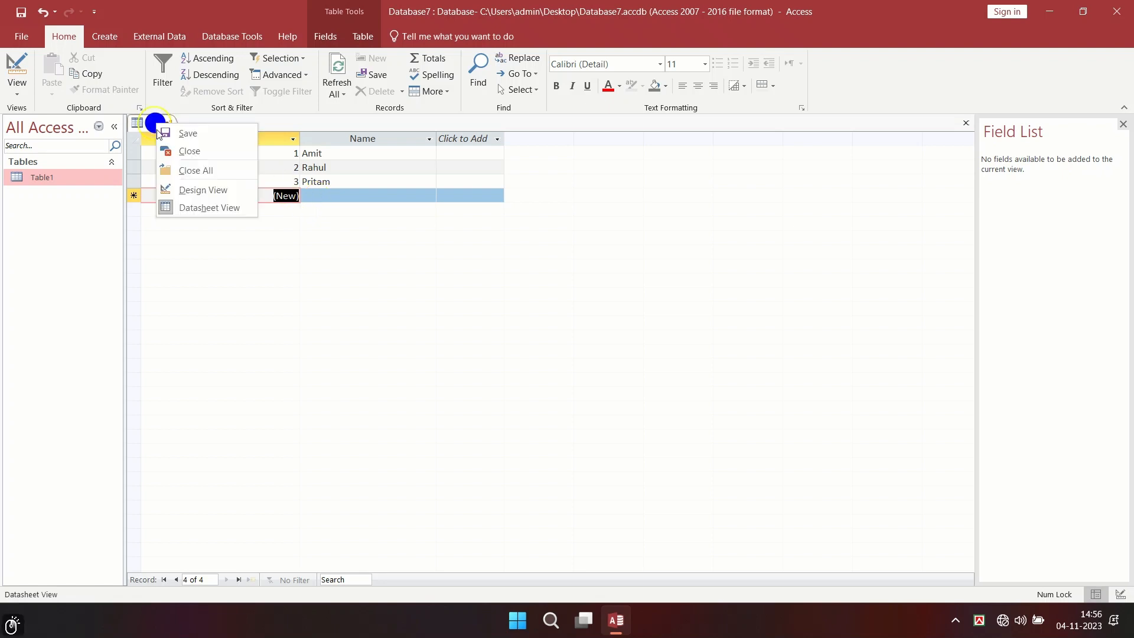
{"action": "left_click", "coordinate": [190, 190]}
{"action": "left_click", "coordinate": [919, 426]}
{"action": "left_click", "coordinate": [919, 427]}
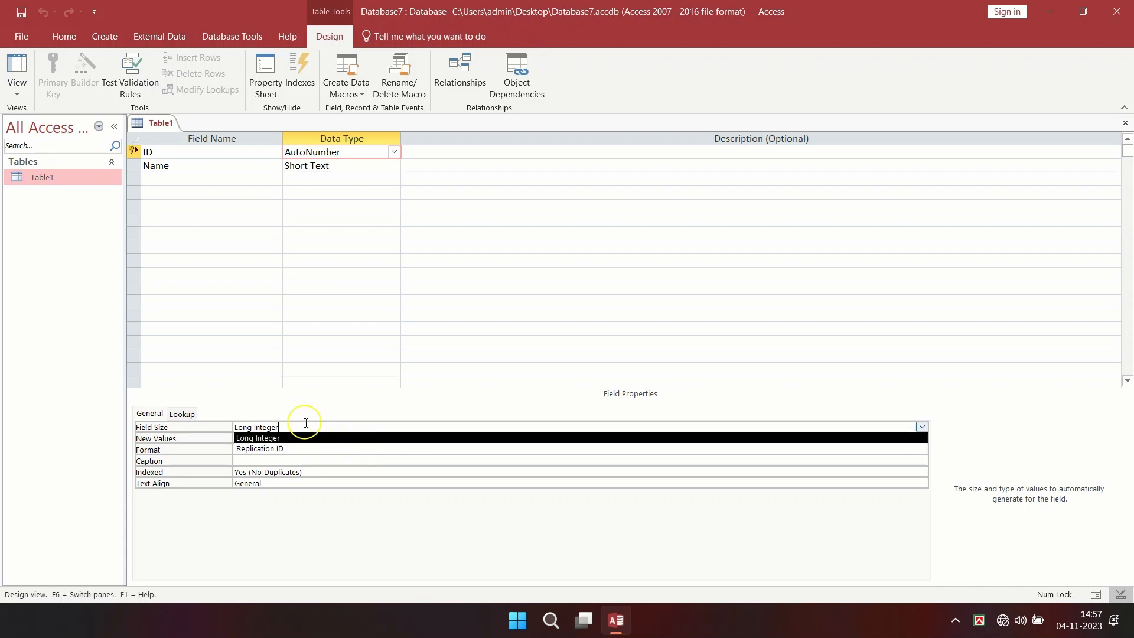
{"action": "left_click", "coordinate": [279, 439]}
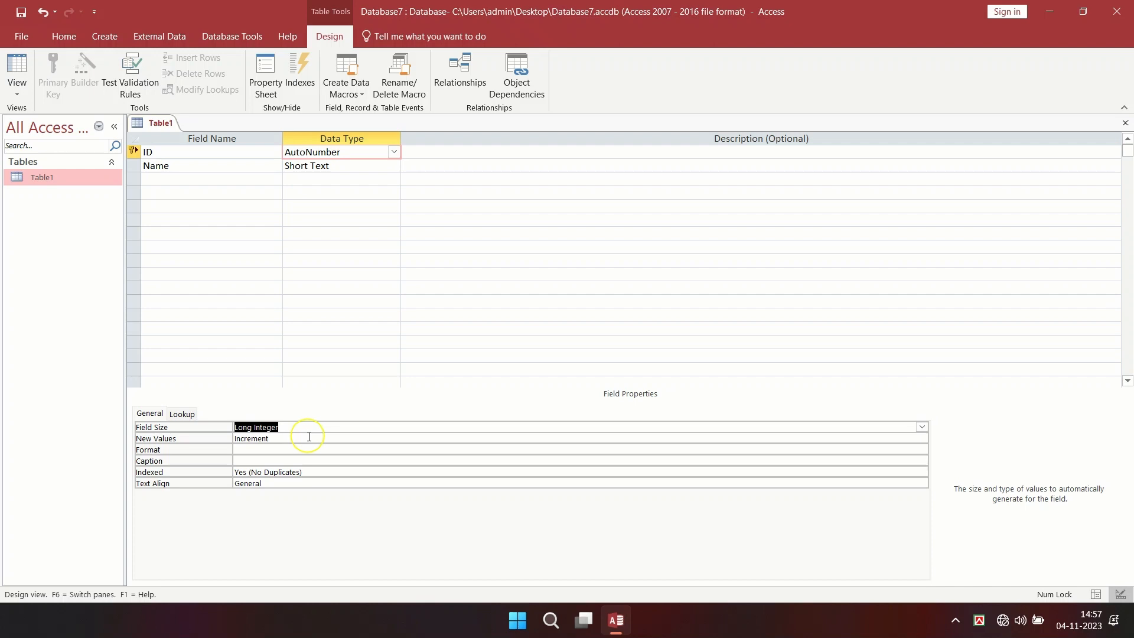
{"action": "key", "text": "ctrl"}
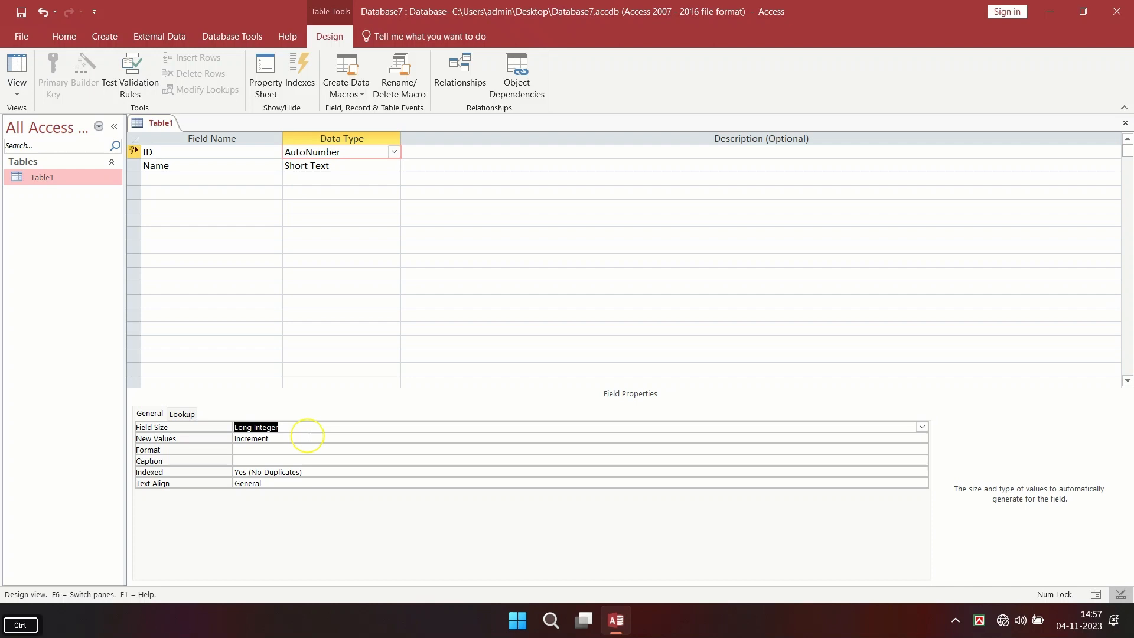
{"action": "key", "text": "ctrl+s"}
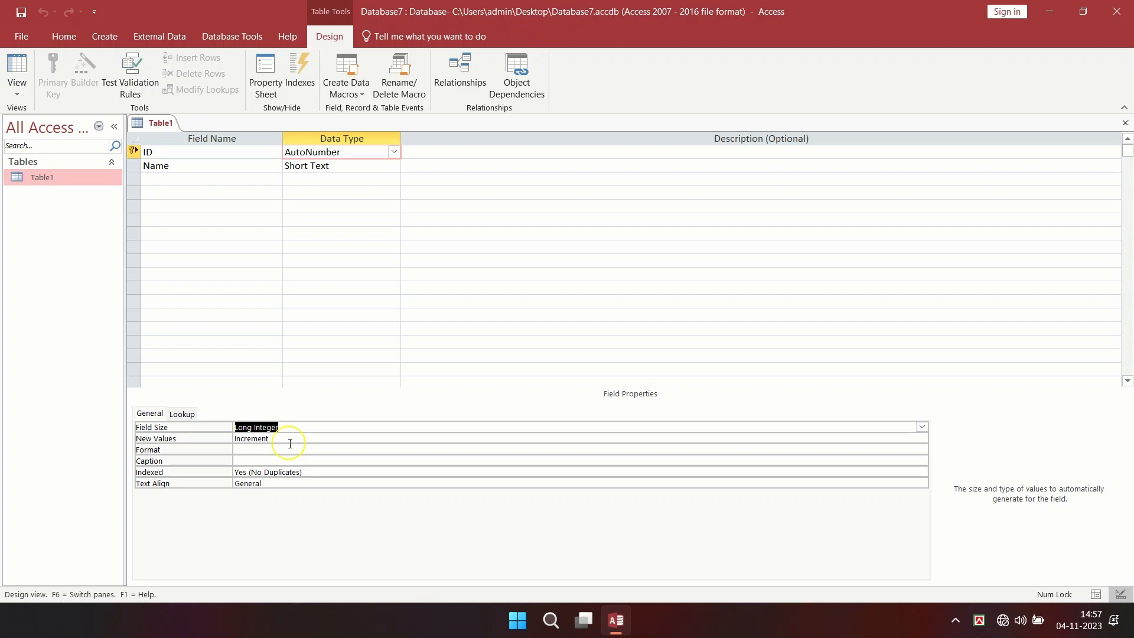
Step: Change the ID field's New Values property to Random and accept the data type change
{"action": "left_click", "coordinate": [894, 437]}
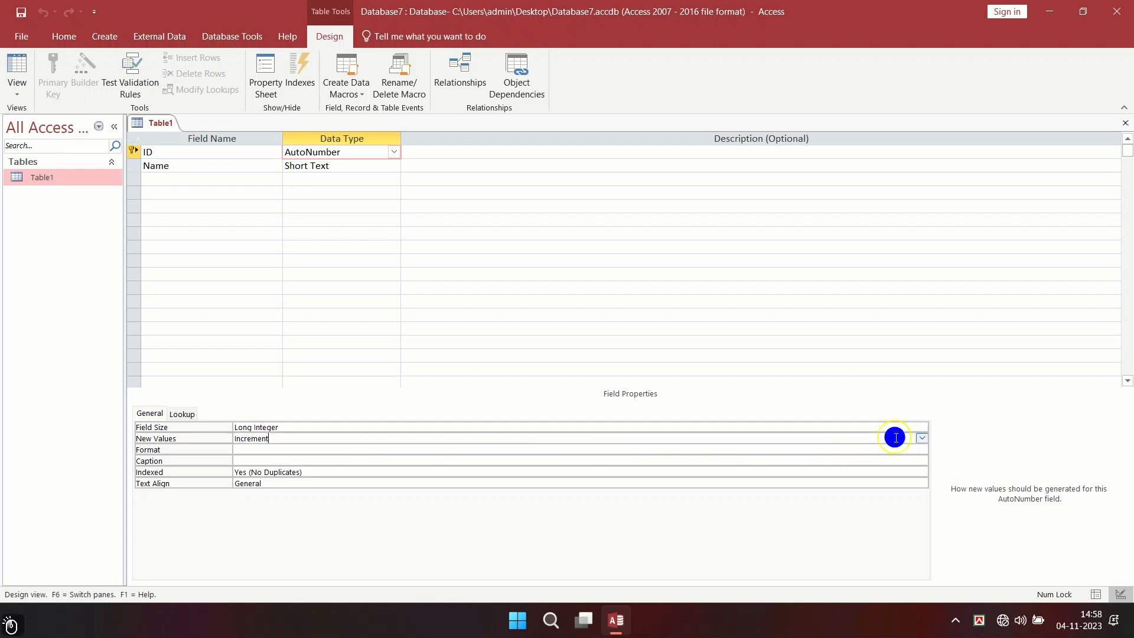
{"action": "left_click", "coordinate": [921, 437]}
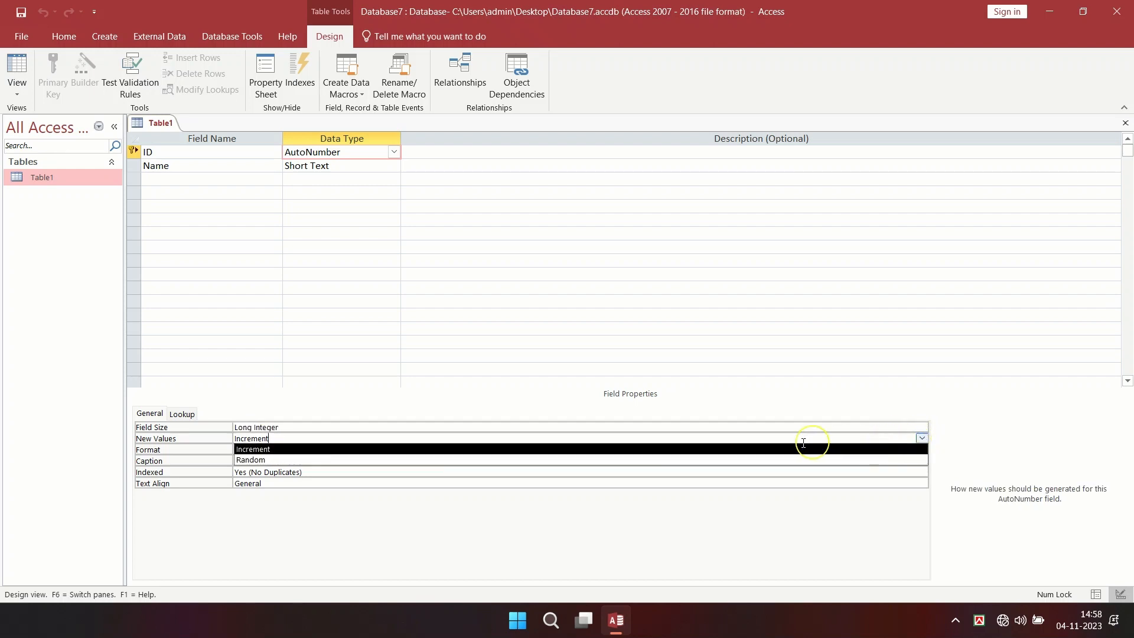
{"action": "left_click", "coordinate": [277, 464]}
{"action": "left_click", "coordinate": [538, 355]}
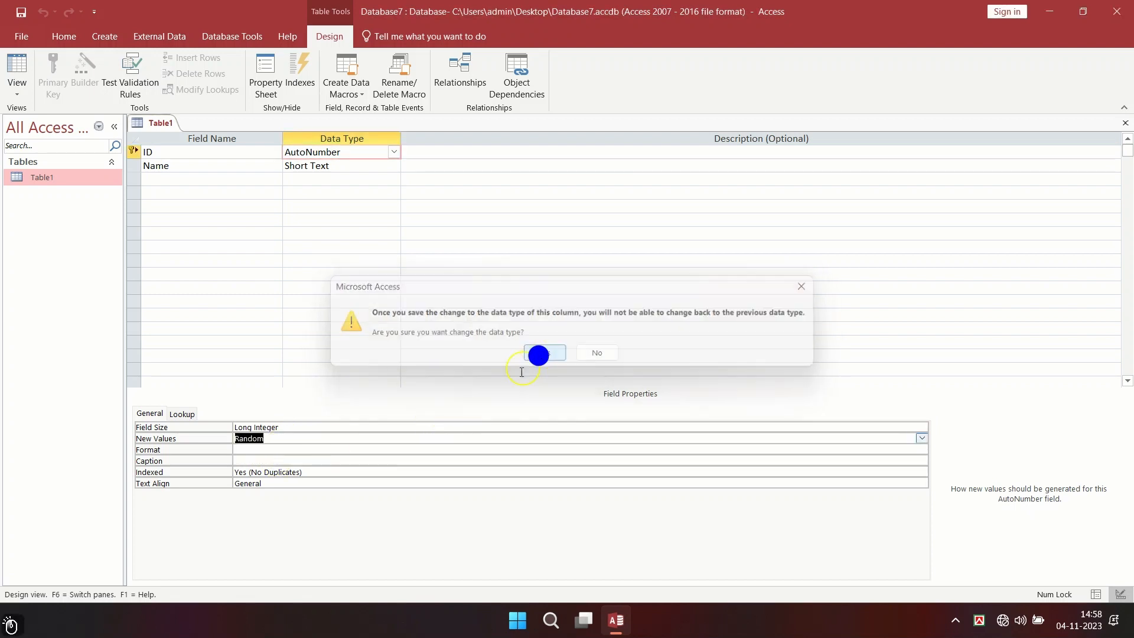
Step: Save the table design and switch Table1 to Datasheet View
{"action": "key", "text": "ctrl+s"}
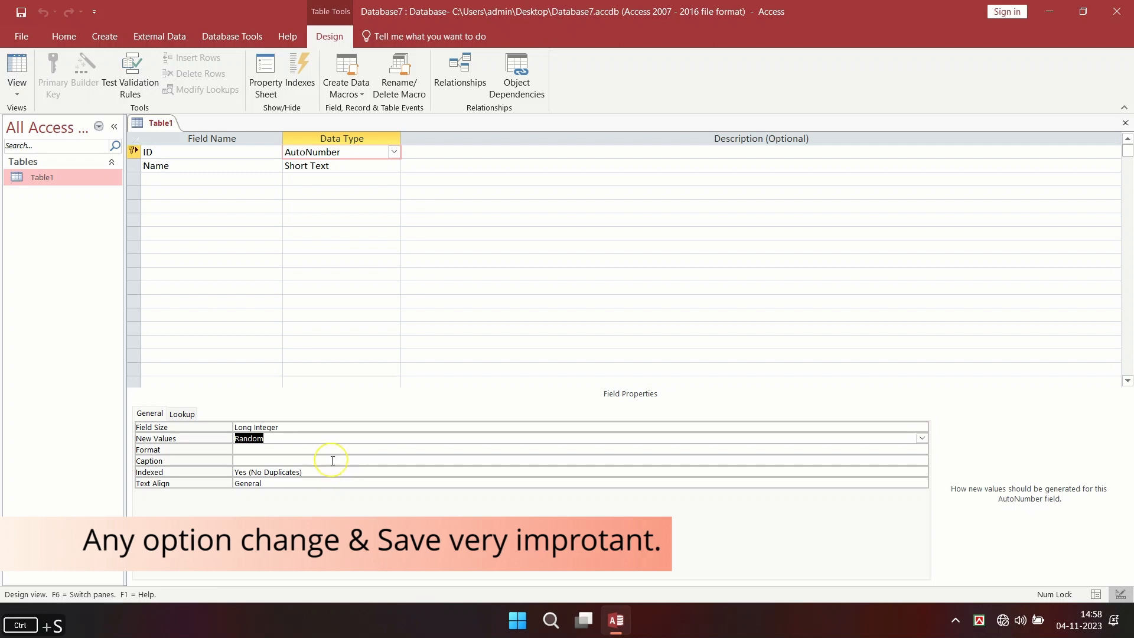
{"action": "left_click", "coordinate": [157, 125]}
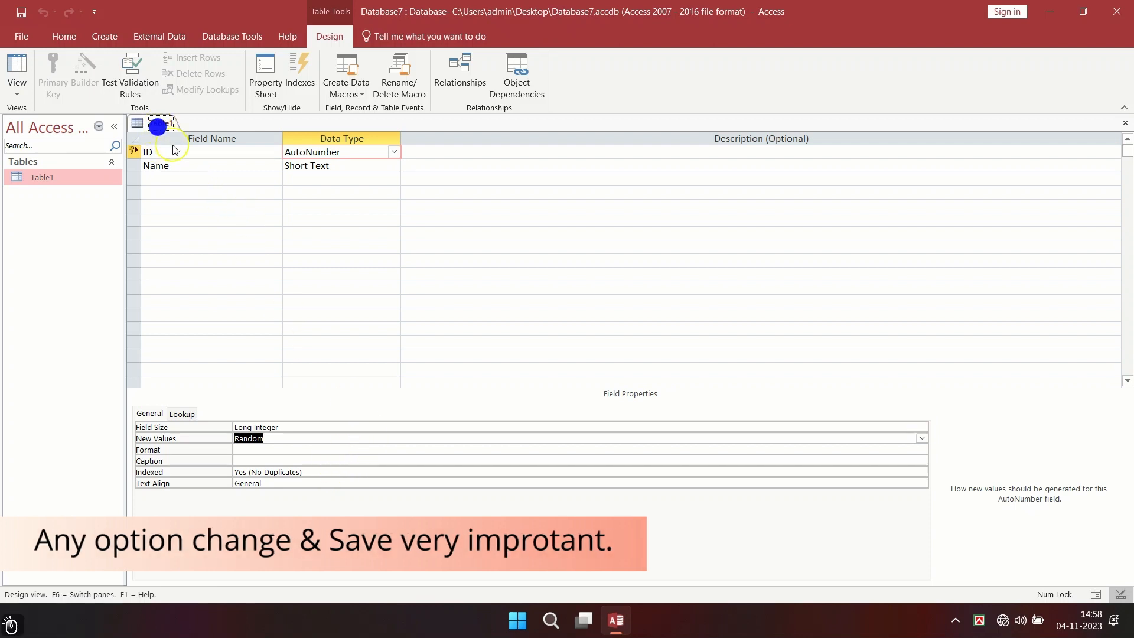
{"action": "right_click", "coordinate": [160, 123]}
{"action": "left_click", "coordinate": [190, 200]}
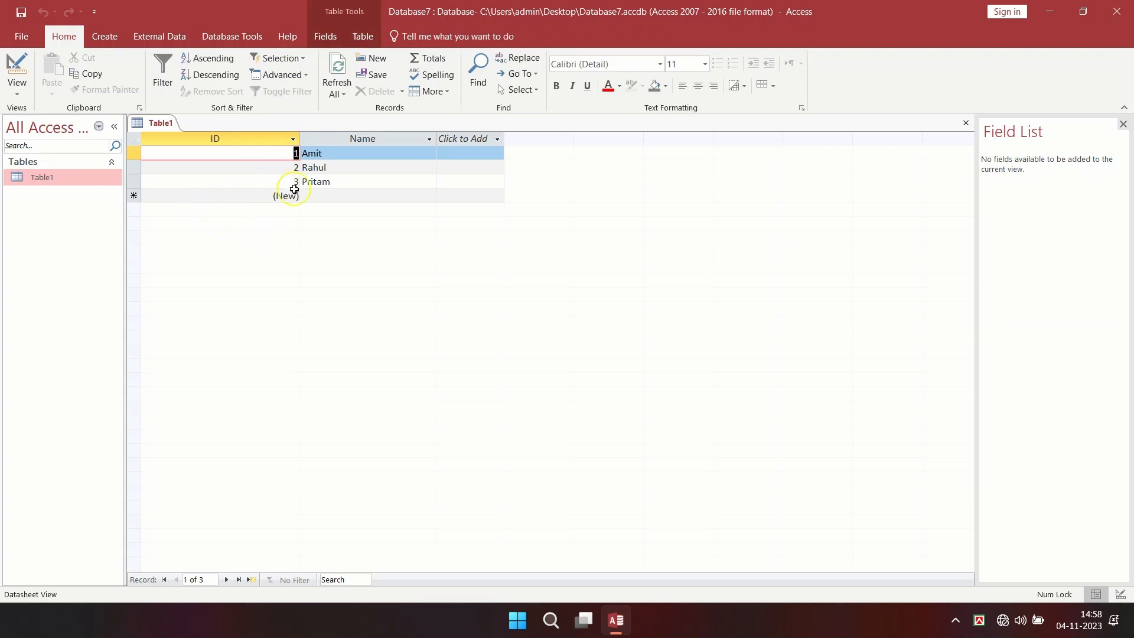
Step: Add two new records, entering a person's first name in the Name field of each
{"action": "left_click", "coordinate": [318, 195]}
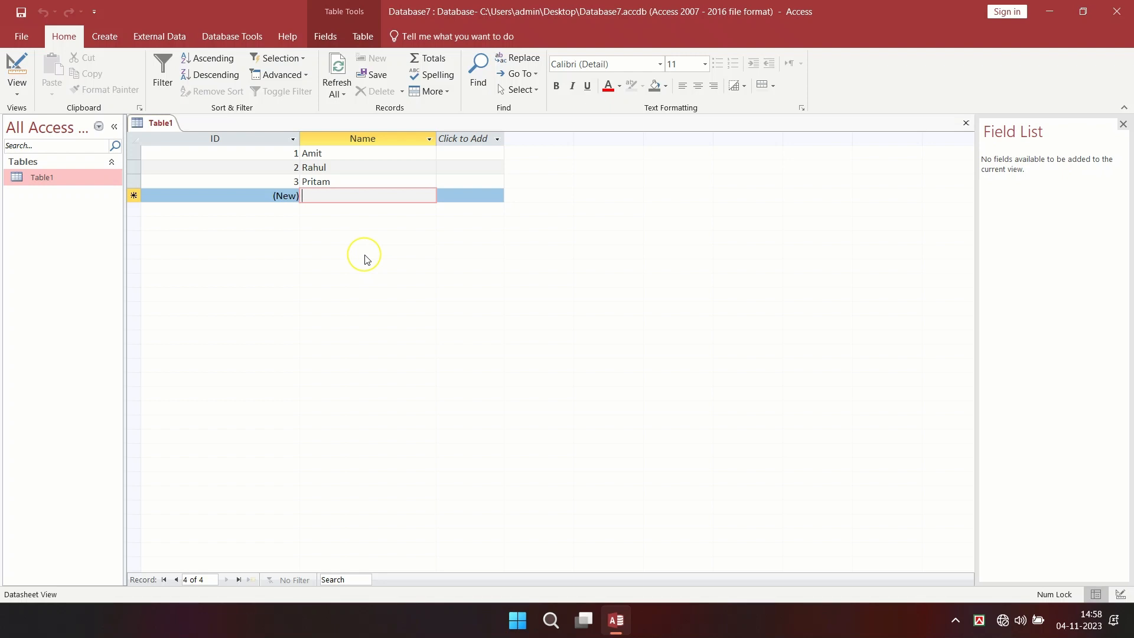
{"action": "type", "text": "Rohit"}
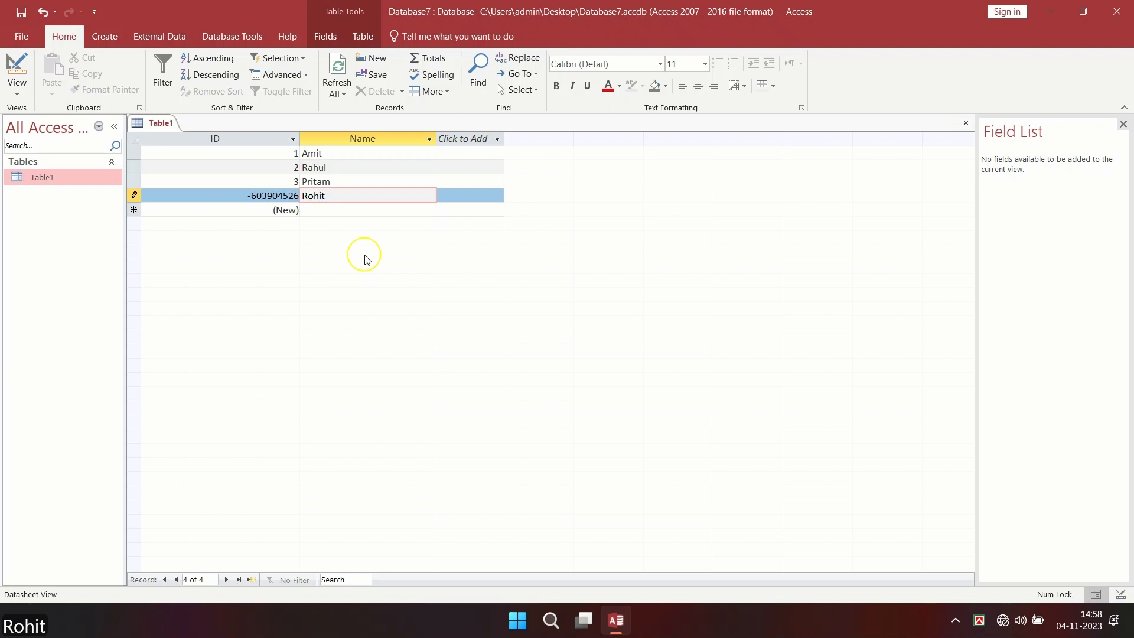
{"action": "key", "text": "Return"}
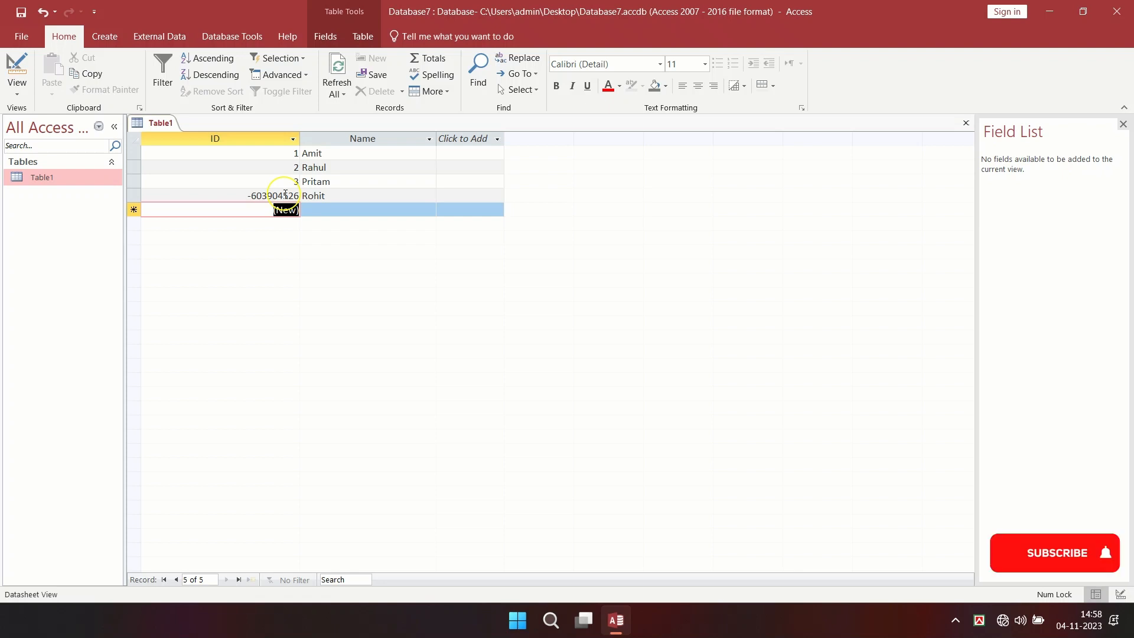
{"action": "key", "text": "Tab"}
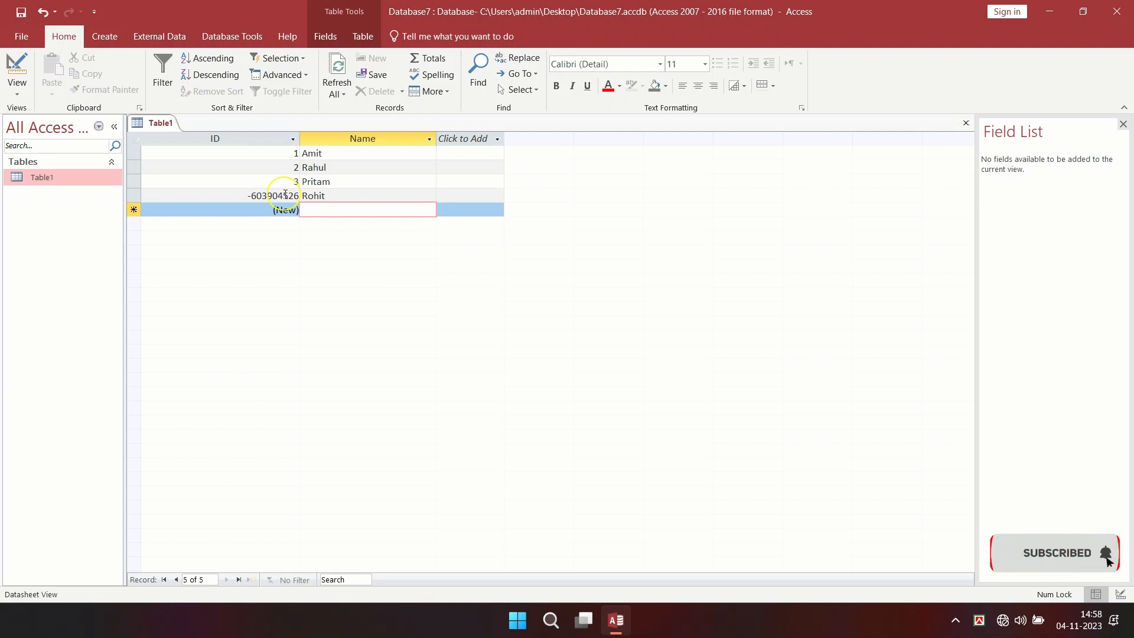
{"action": "type", "text": "Sathi"}
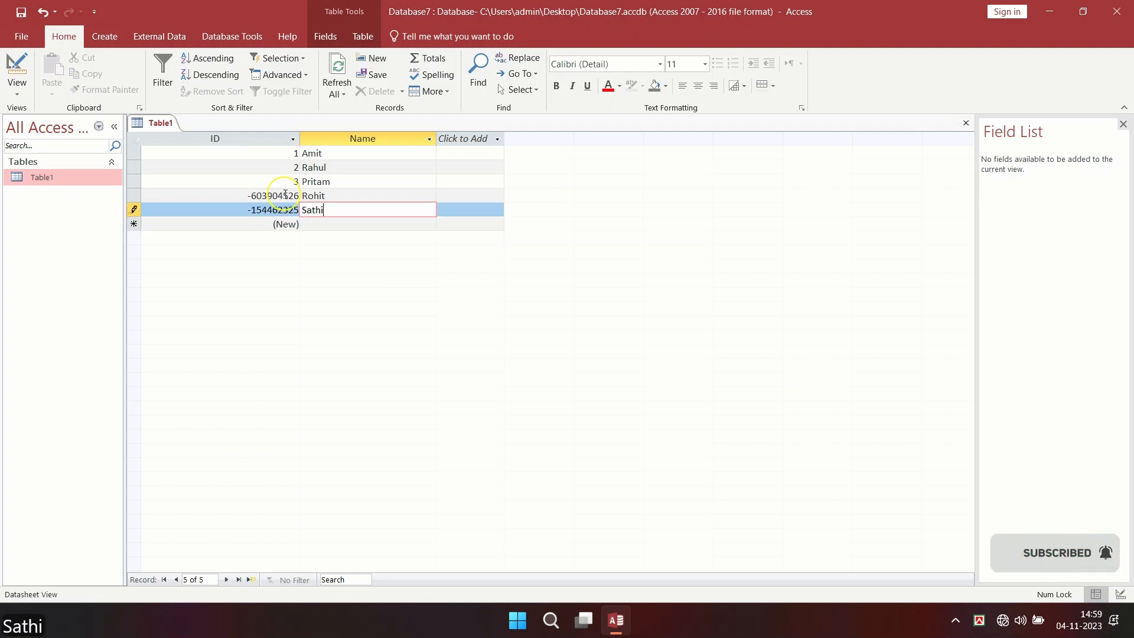
{"action": "key", "text": "Tab"}
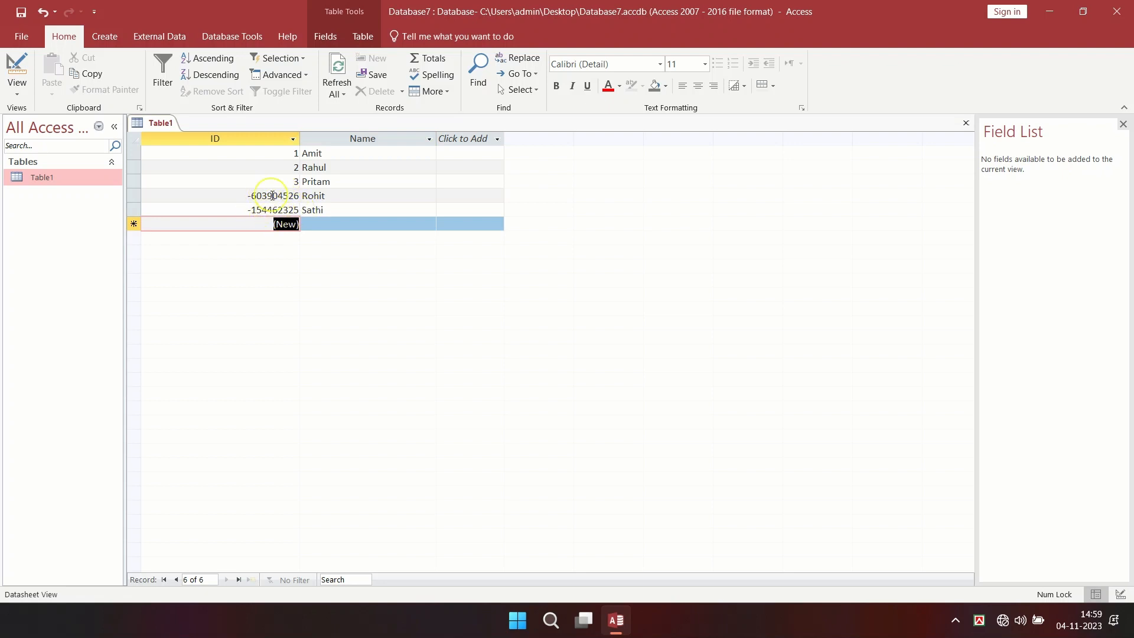
Step: Set the ID field's New Values property to Increment in Design View and save the table
{"action": "right_click", "coordinate": [155, 122]}
{"action": "left_click", "coordinate": [197, 186]}
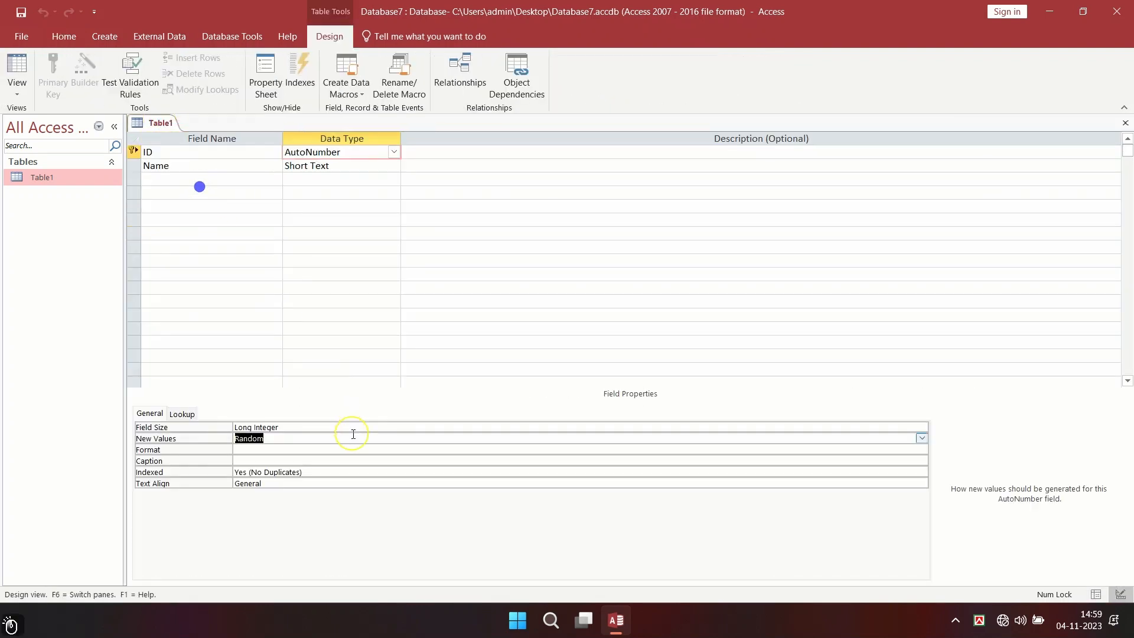
{"action": "left_click", "coordinate": [922, 438]}
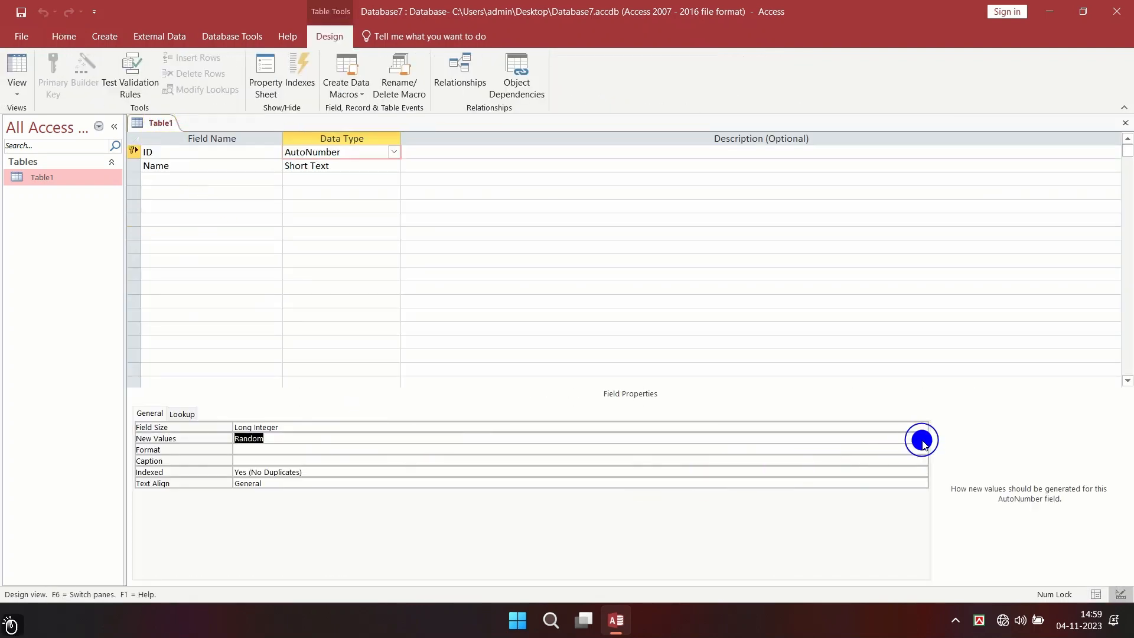
{"action": "left_click", "coordinate": [843, 447]}
{"action": "key", "text": "ctrl+s"}
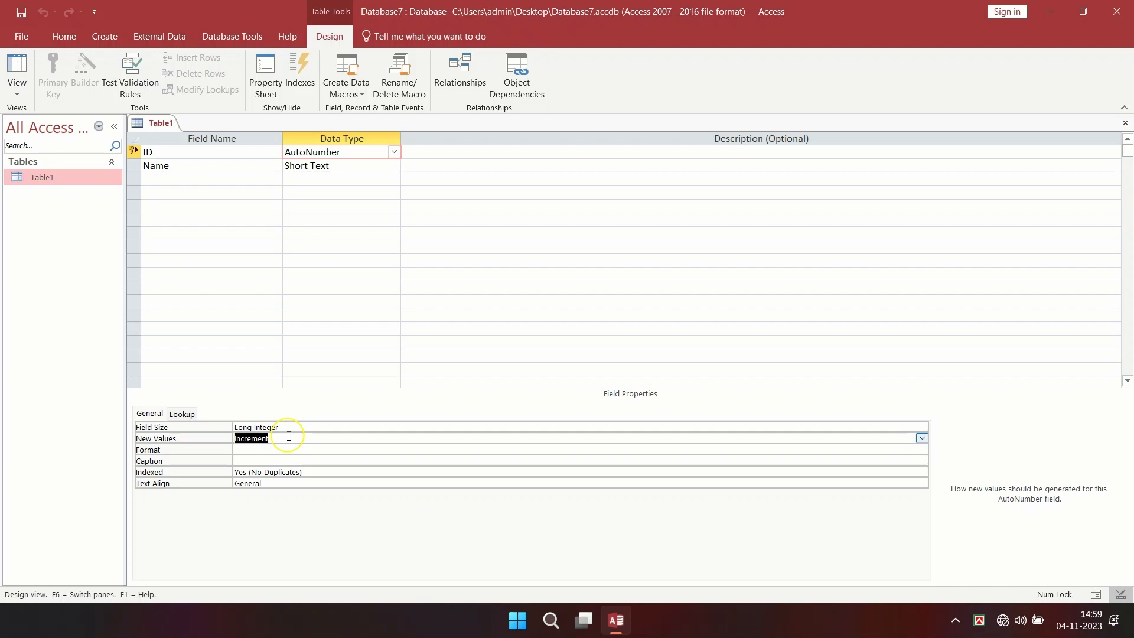
Step: Set the ID field's Format property to General Number and save the table
{"action": "left_click", "coordinate": [247, 451]}
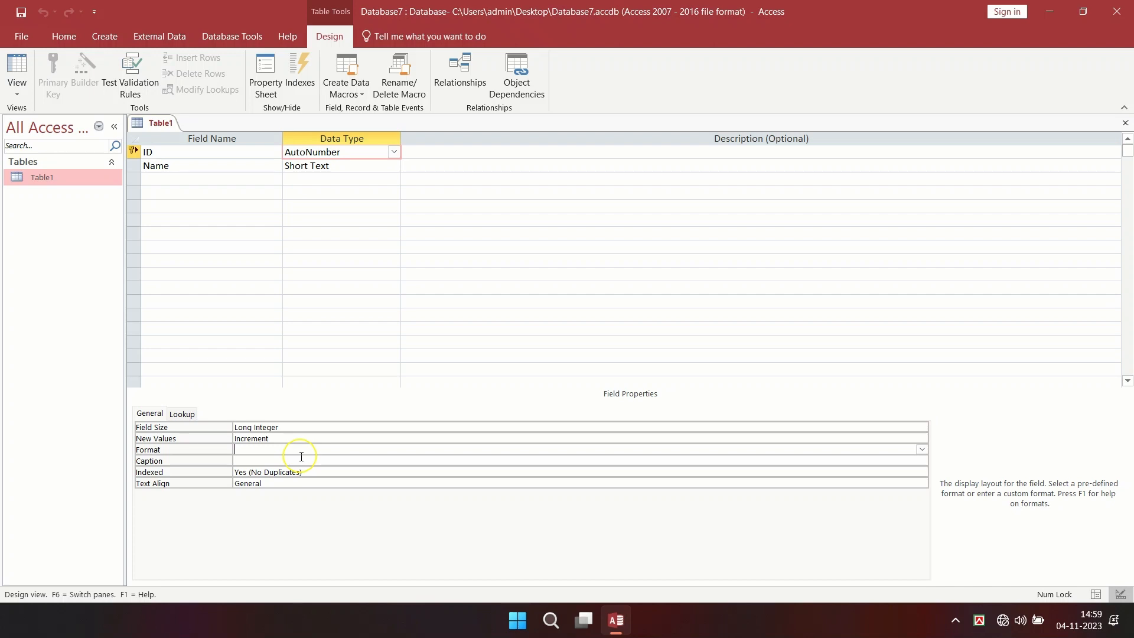
{"action": "left_click", "coordinate": [921, 449]}
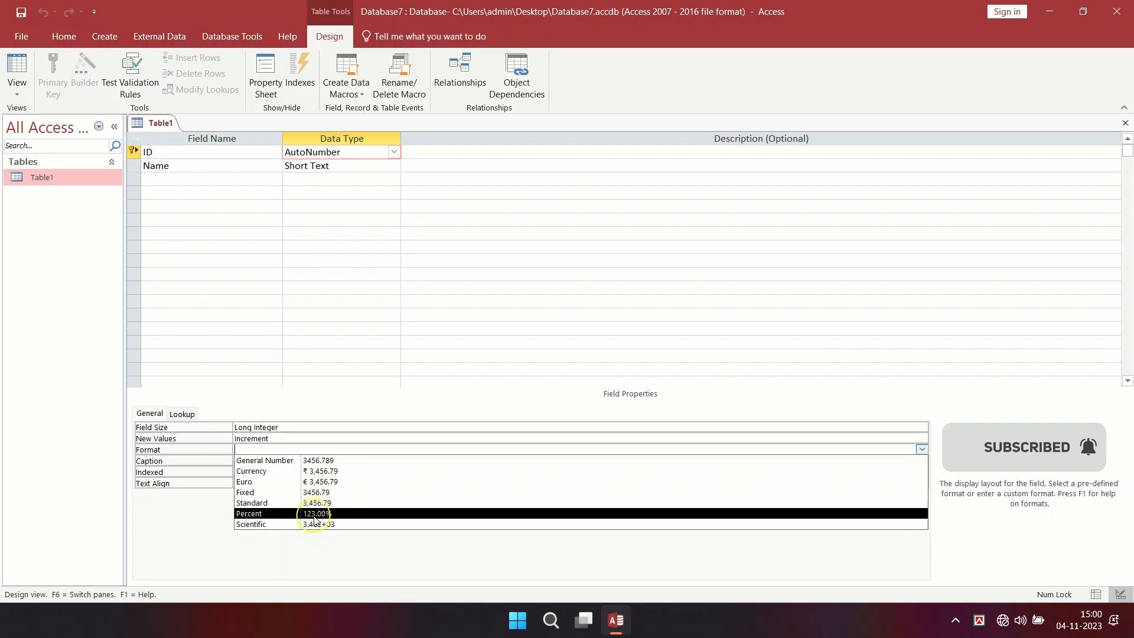
{"action": "left_click", "coordinate": [288, 459]}
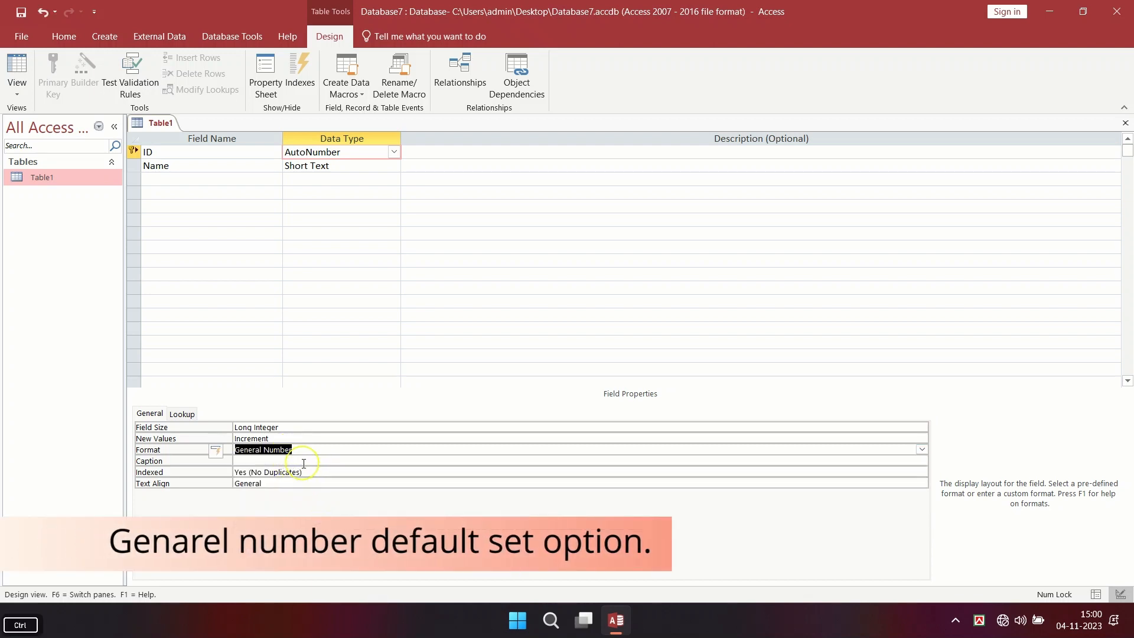
{"action": "key", "text": "ctrl+s"}
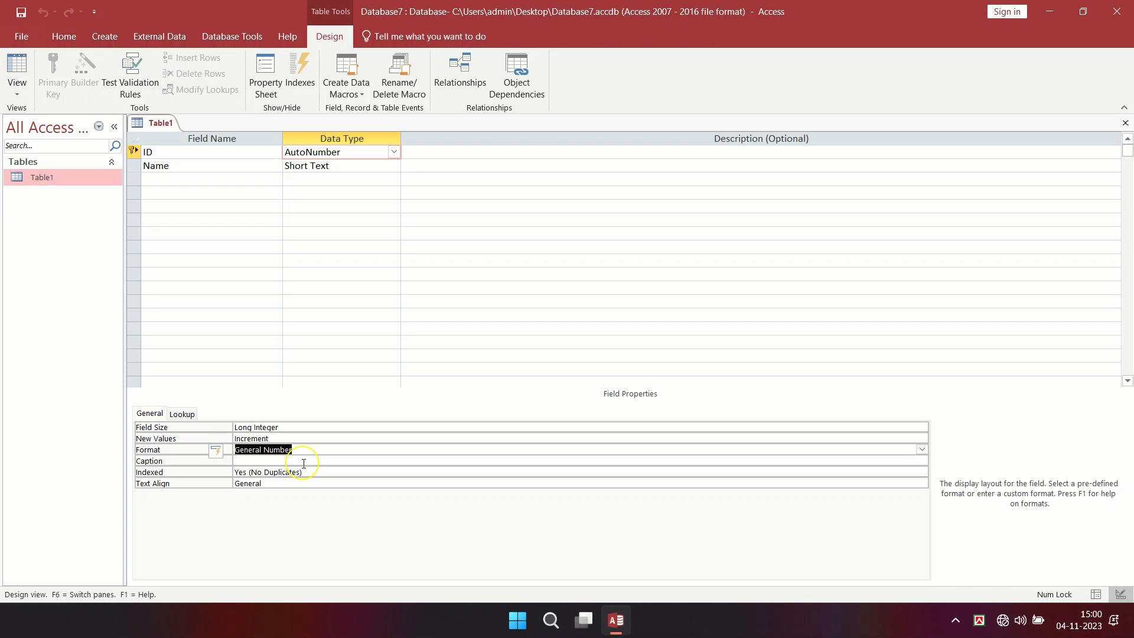
Step: Check the ID column's heading in Datasheet View and return to the field's Caption property in Design View
{"action": "left_click", "coordinate": [261, 460]}
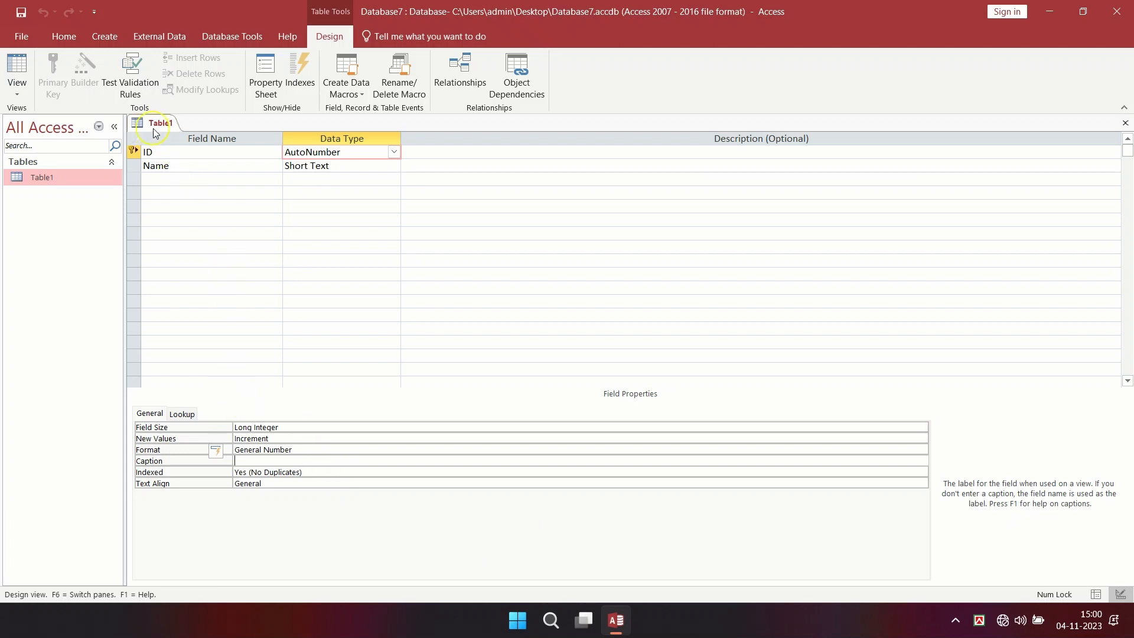
{"action": "right_click", "coordinate": [157, 128]}
{"action": "left_click", "coordinate": [195, 206]}
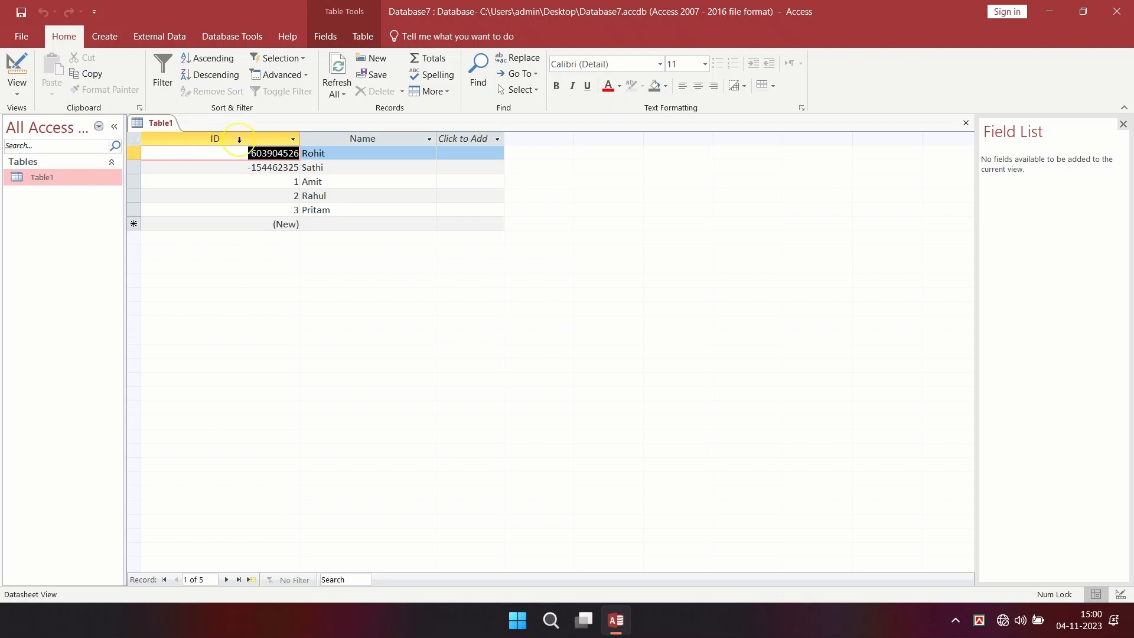
{"action": "right_click", "coordinate": [162, 123]}
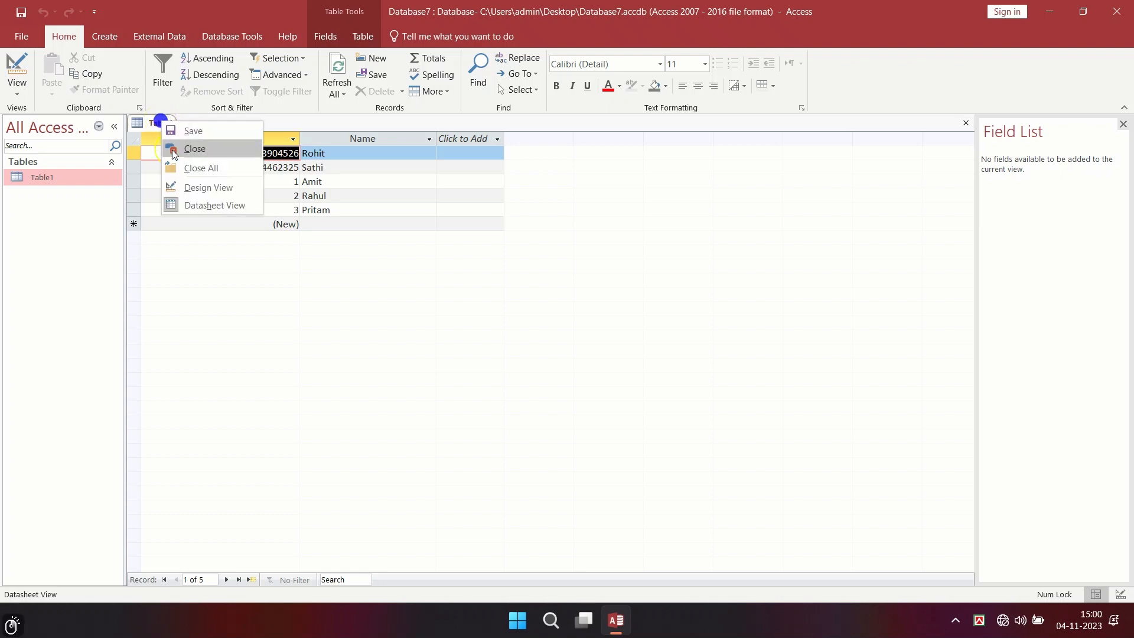
{"action": "left_click", "coordinate": [199, 188]}
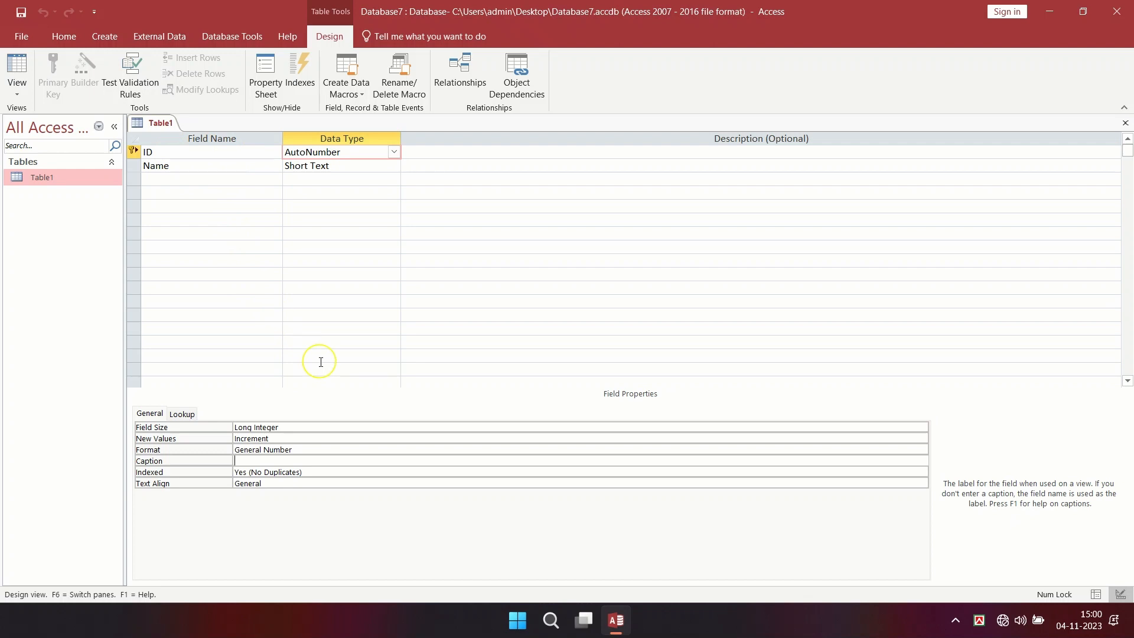
Step: Set the ID field's Caption to "Reg no", save the table and show it in Datasheet View
{"action": "type", "text": "R"}
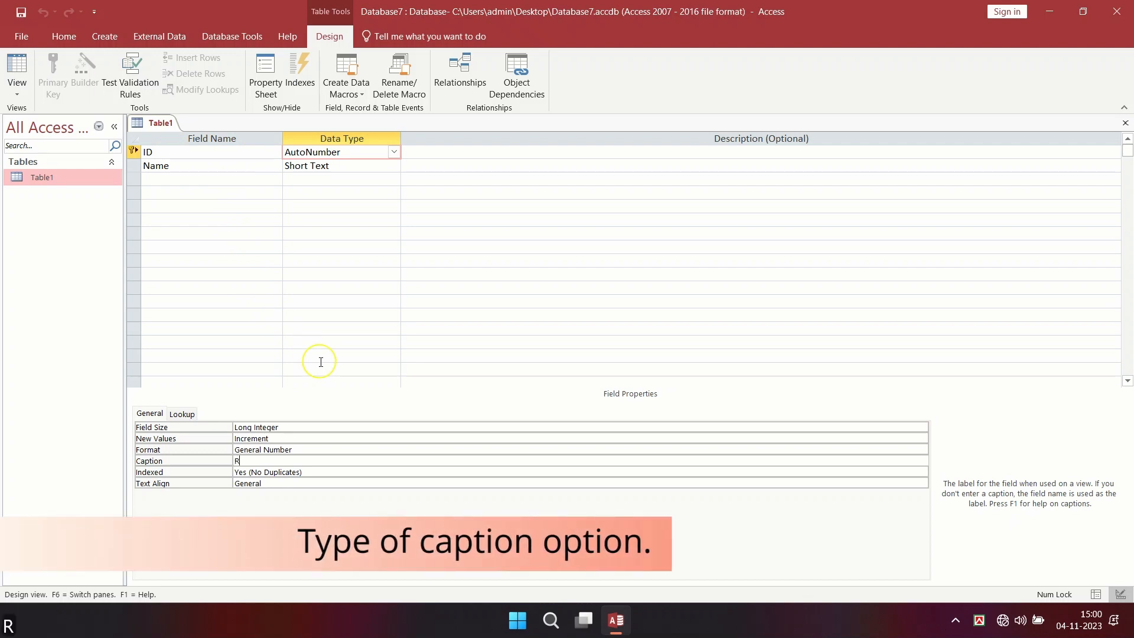
{"action": "type", "text": "eg no"}
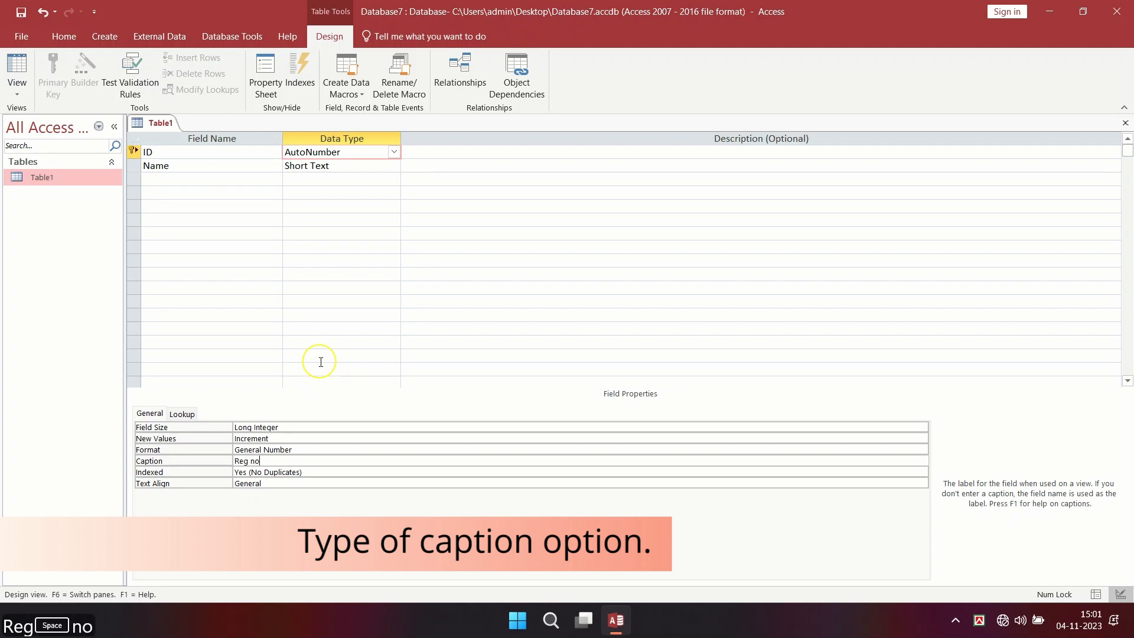
{"action": "key", "text": "ctrl+s"}
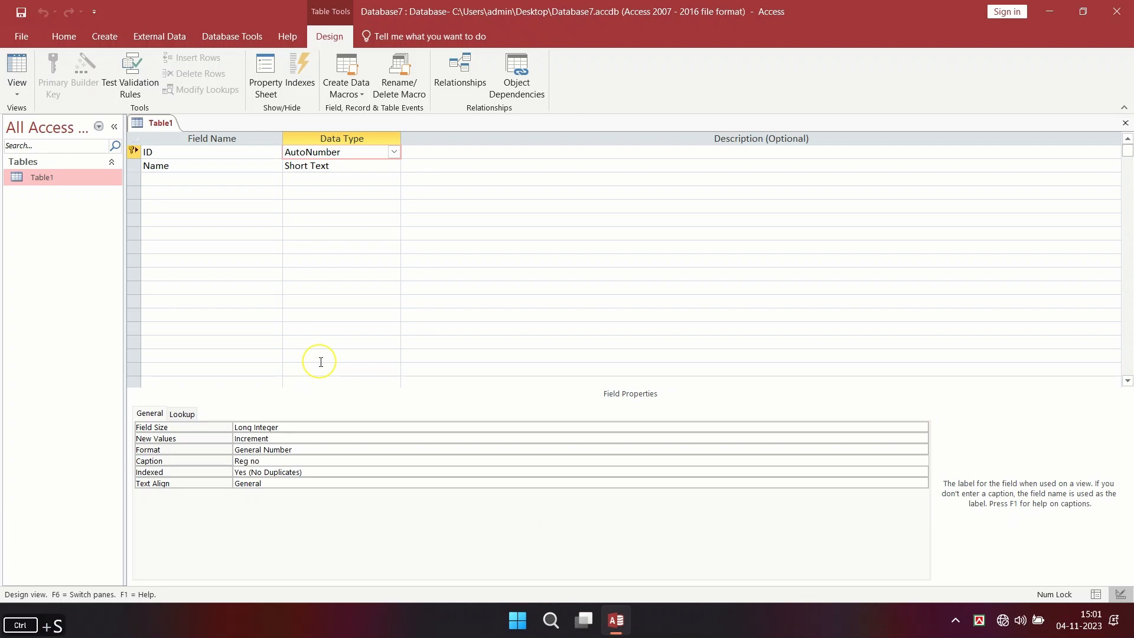
{"action": "right_click", "coordinate": [159, 126]}
{"action": "left_click", "coordinate": [198, 207]}
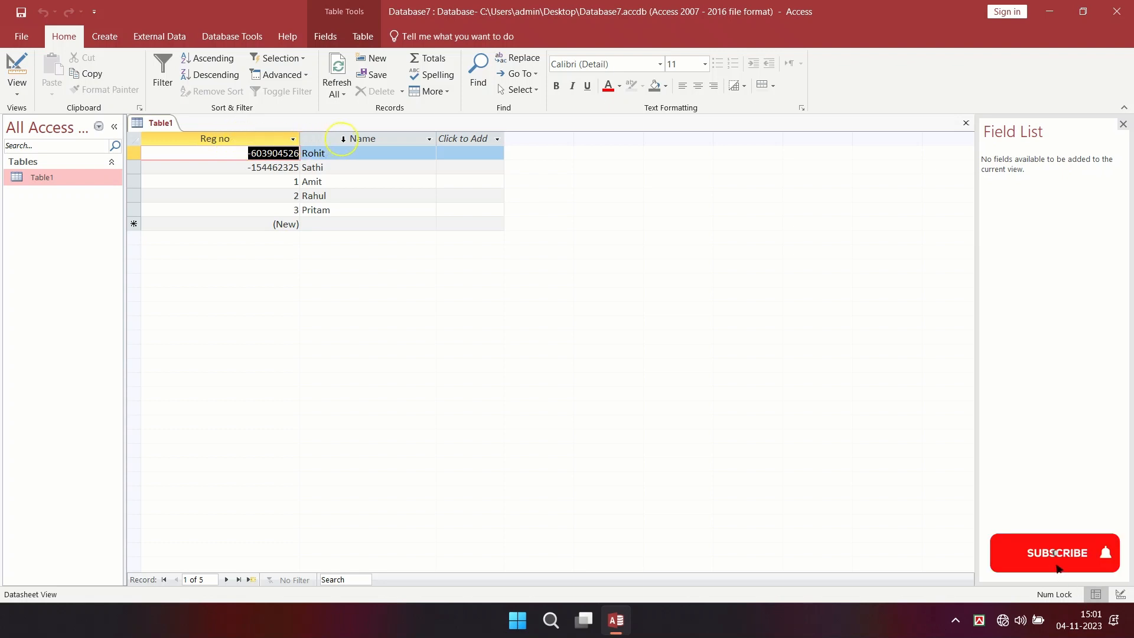
Step: Examine the ID field's Indexed property in Design View and compare it with the ID values in Datasheet View
{"action": "right_click", "coordinate": [162, 121]}
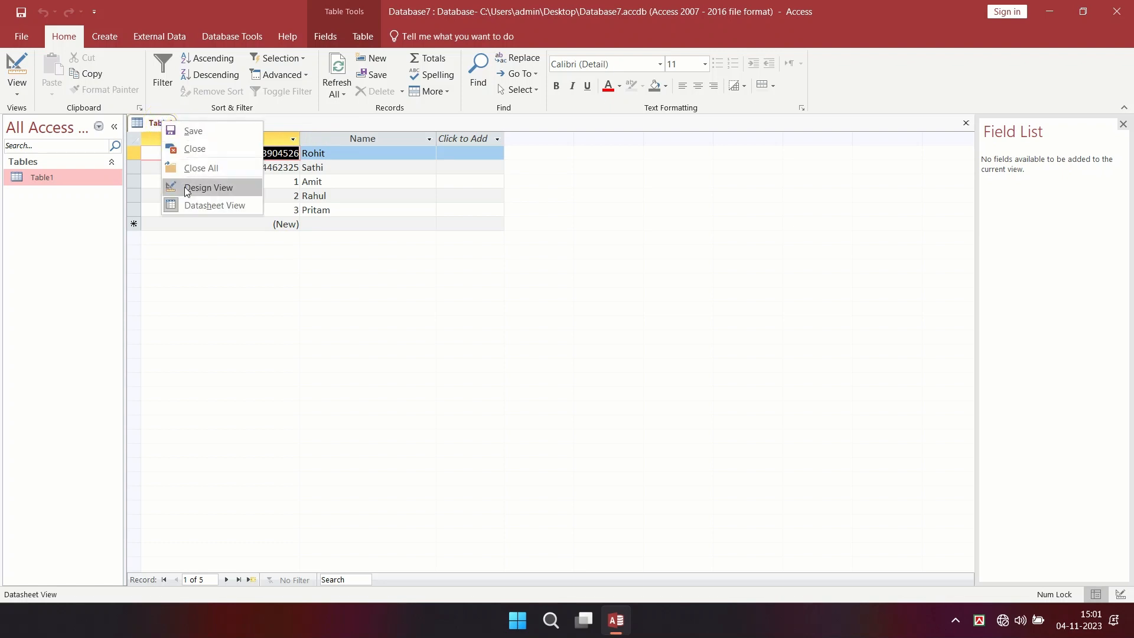
{"action": "left_click", "coordinate": [185, 187]}
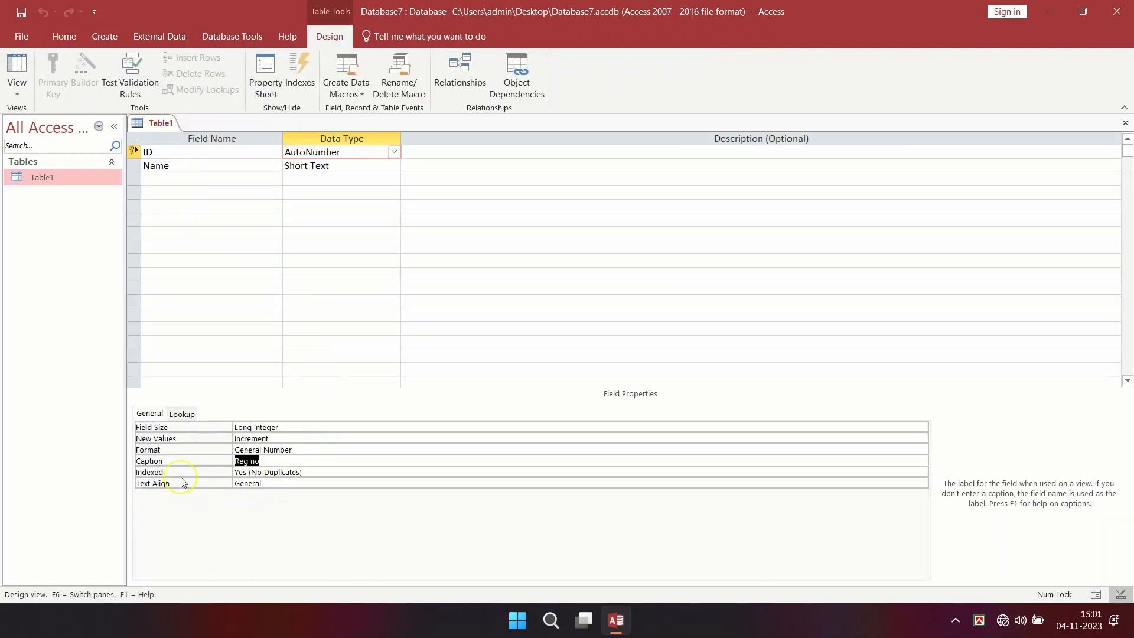
{"action": "left_click", "coordinate": [302, 472]}
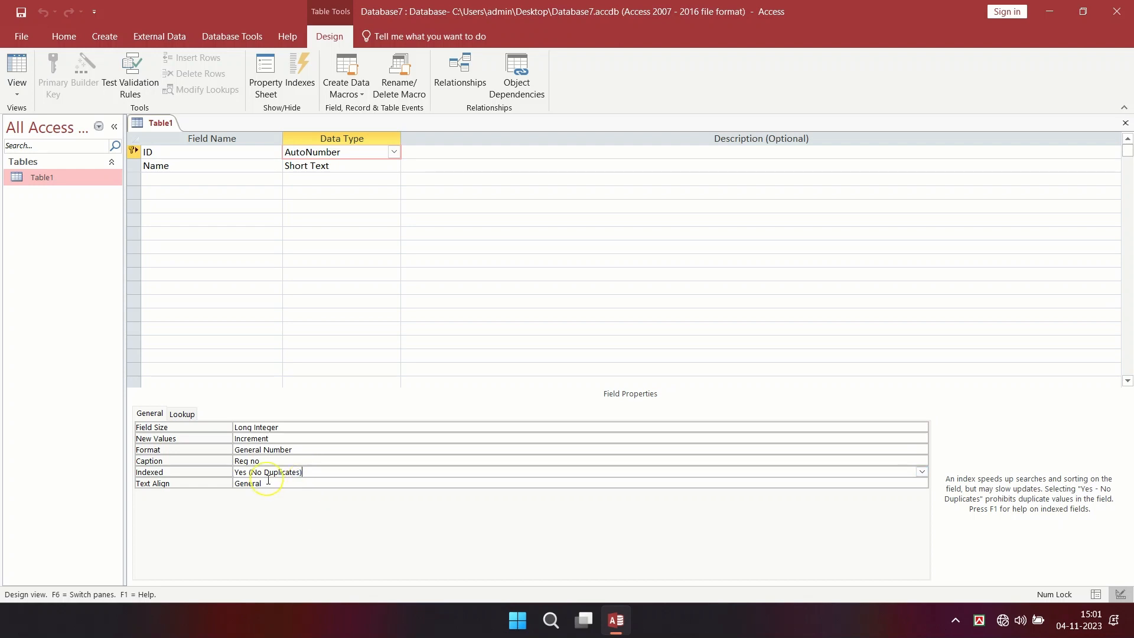
{"action": "right_click", "coordinate": [161, 121]}
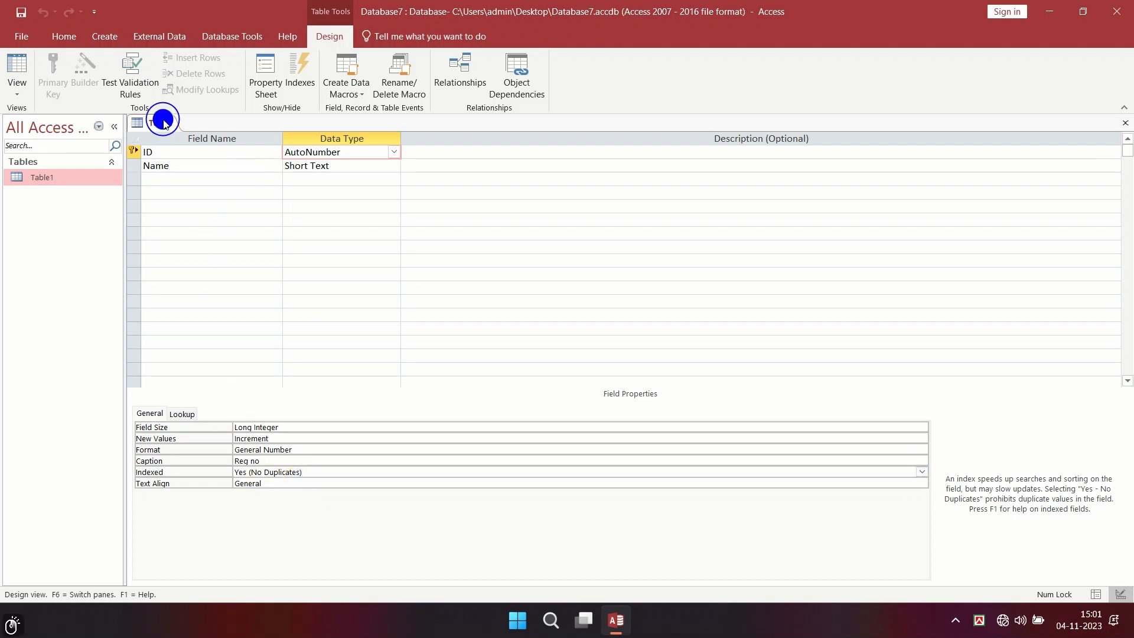
{"action": "left_click", "coordinate": [200, 204]}
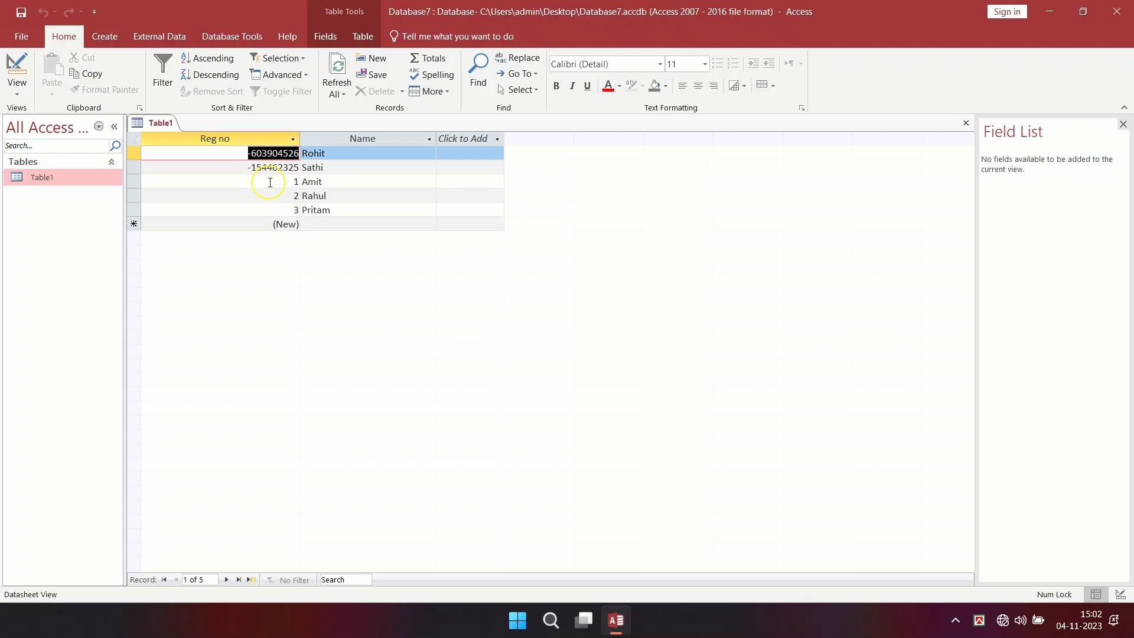
{"action": "right_click", "coordinate": [166, 121]}
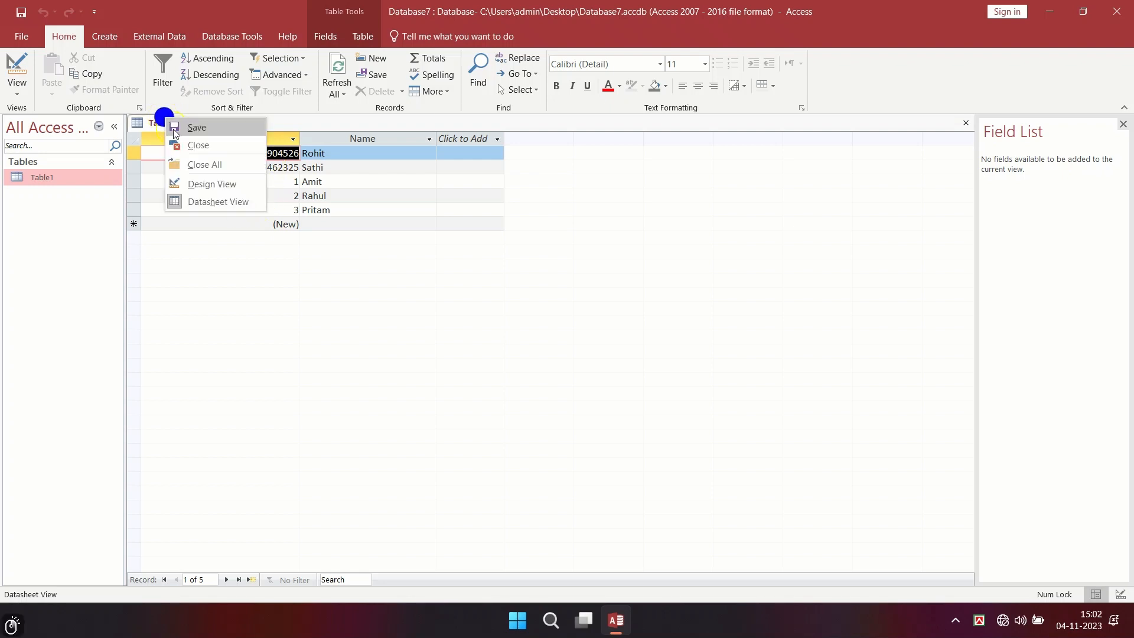
{"action": "left_click", "coordinate": [203, 184]}
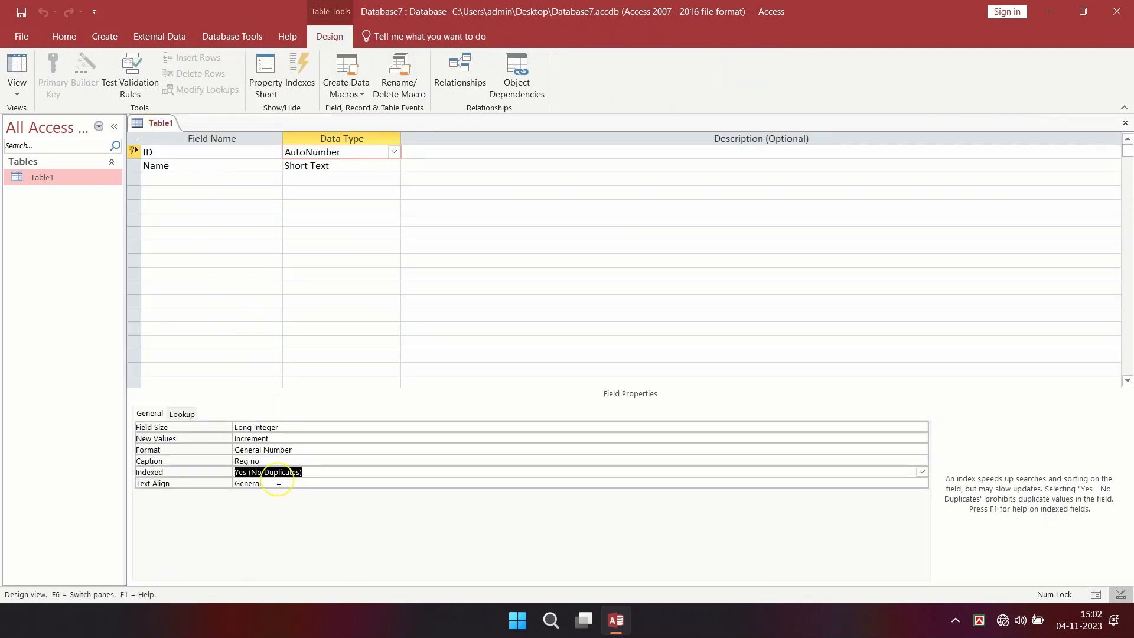
Step: Set the ID field's Indexed property to Yes (No Duplicates), save the table and return to Datasheet View
{"action": "left_click", "coordinate": [921, 473]}
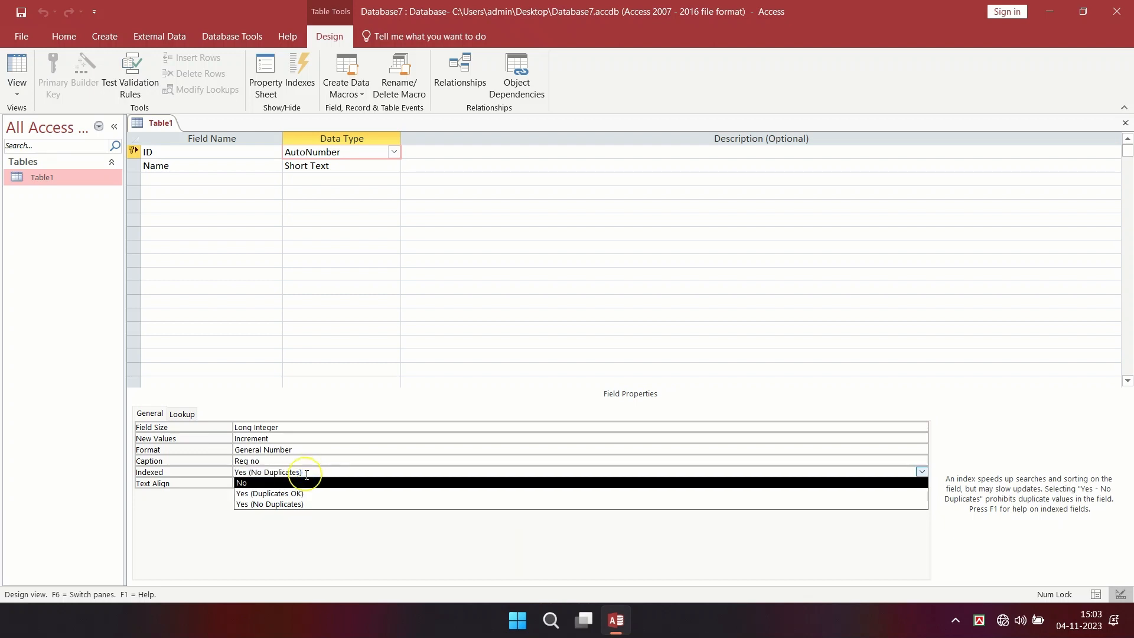
{"action": "left_click", "coordinate": [304, 503]}
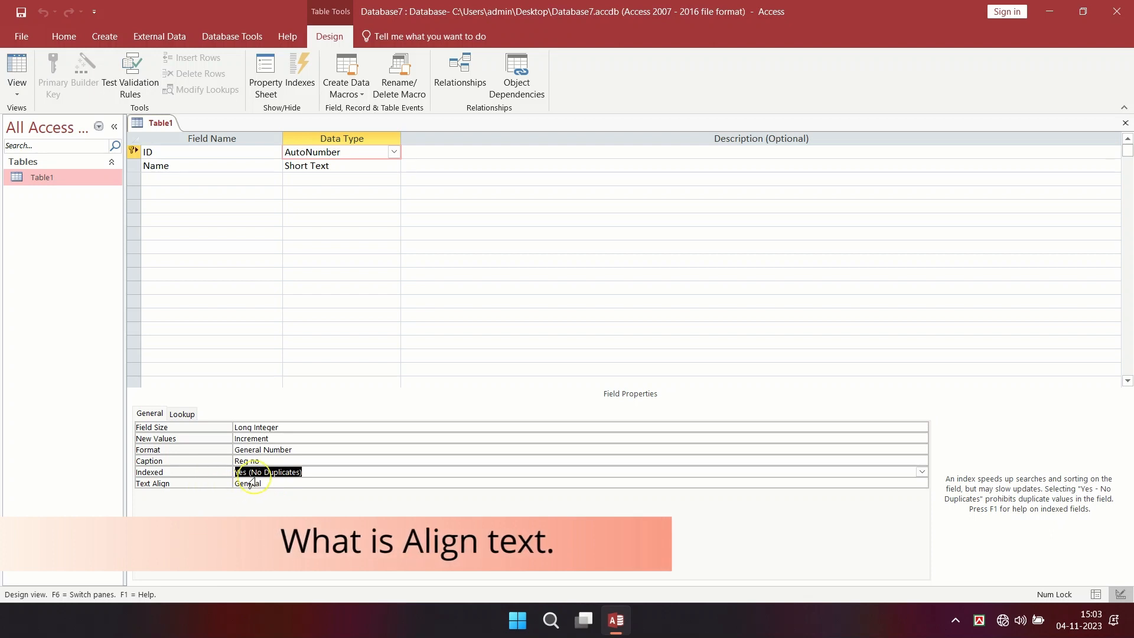
{"action": "key", "text": "ctrl+s"}
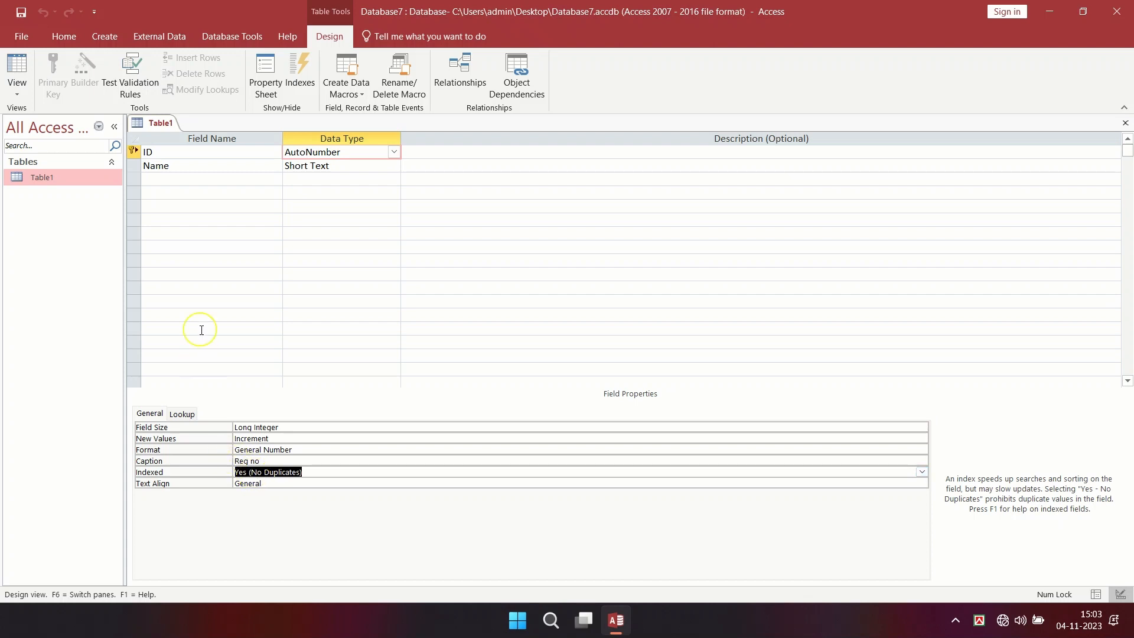
{"action": "right_click", "coordinate": [164, 121]}
{"action": "left_click", "coordinate": [217, 203]}
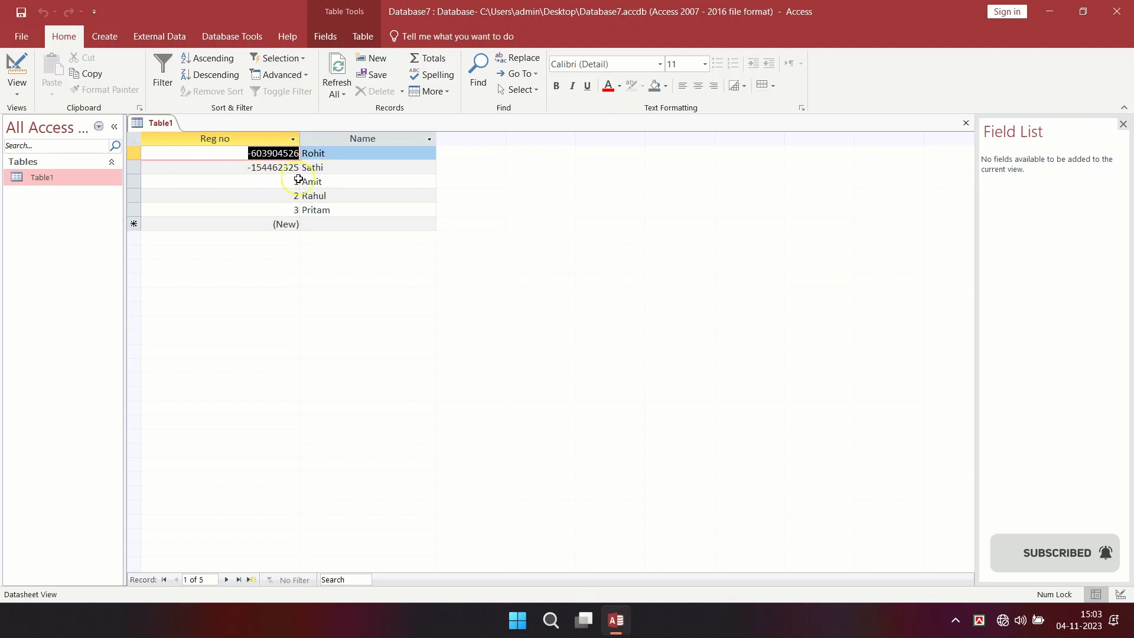
Step: Set the ID field's Text Align property to Center in Design View, save the table and show it in Datasheet View
{"action": "right_click", "coordinate": [161, 126]}
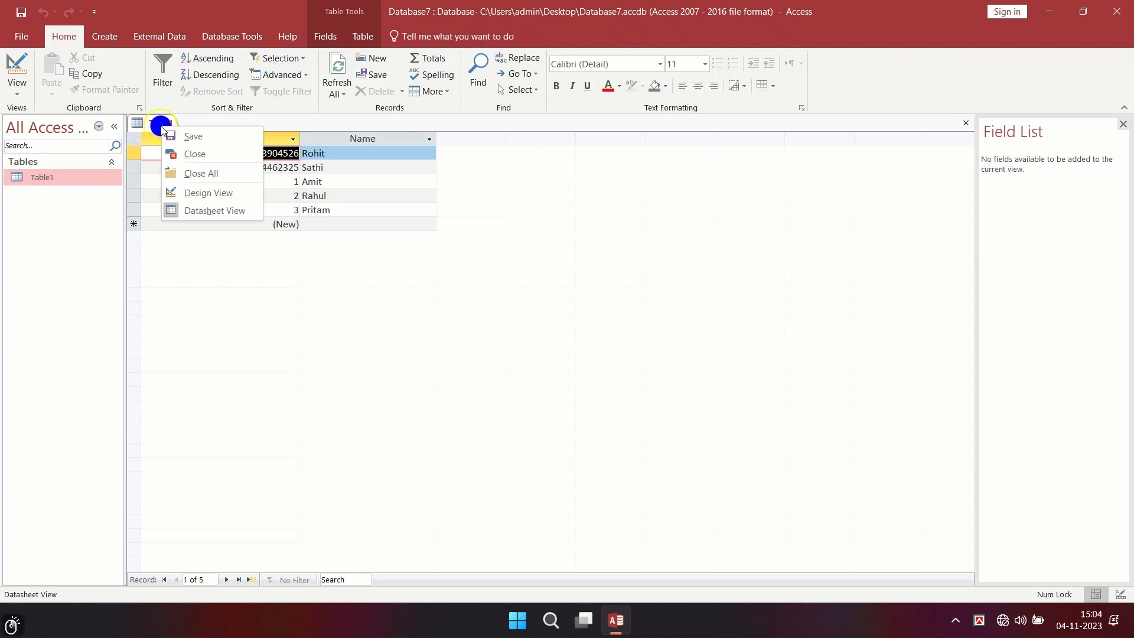
{"action": "left_click", "coordinate": [207, 200]}
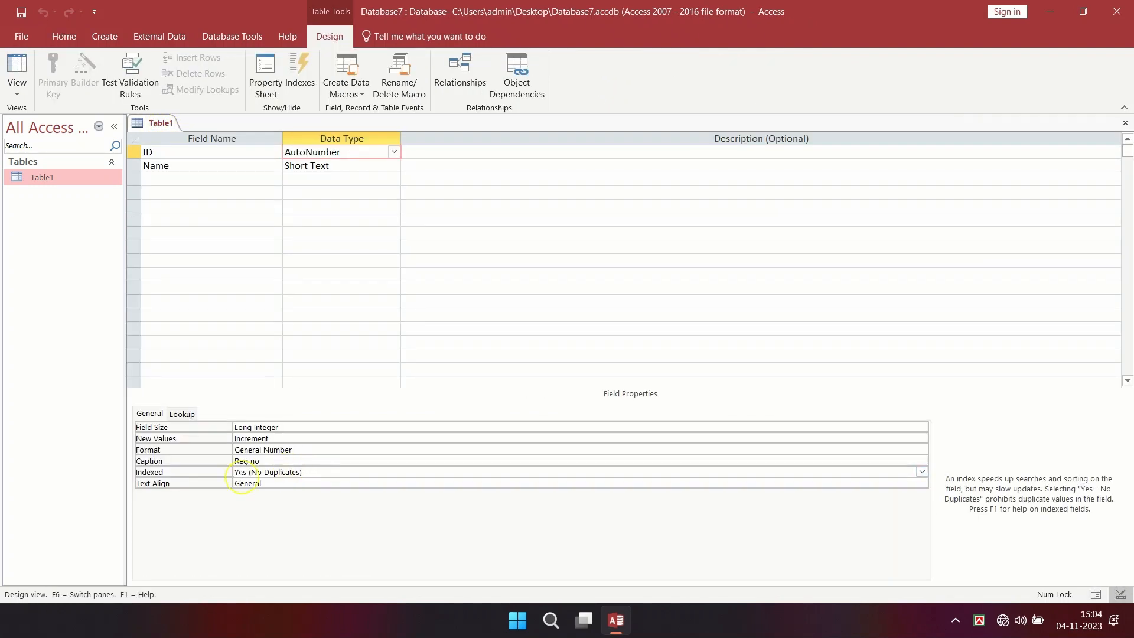
{"action": "left_click", "coordinate": [597, 482]}
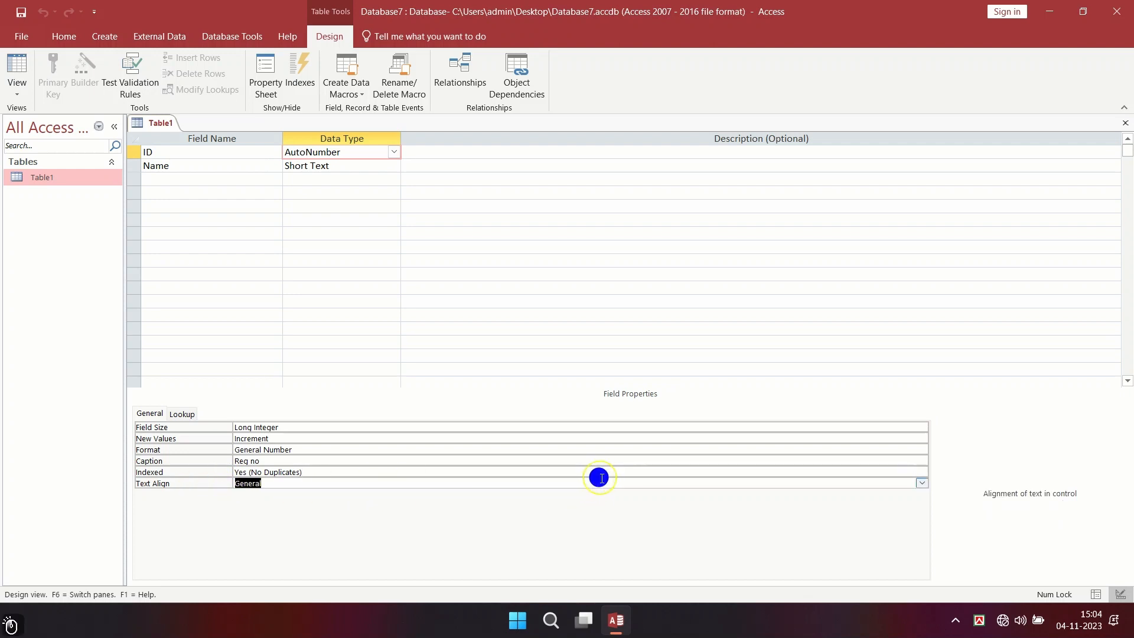
{"action": "left_click", "coordinate": [920, 486]}
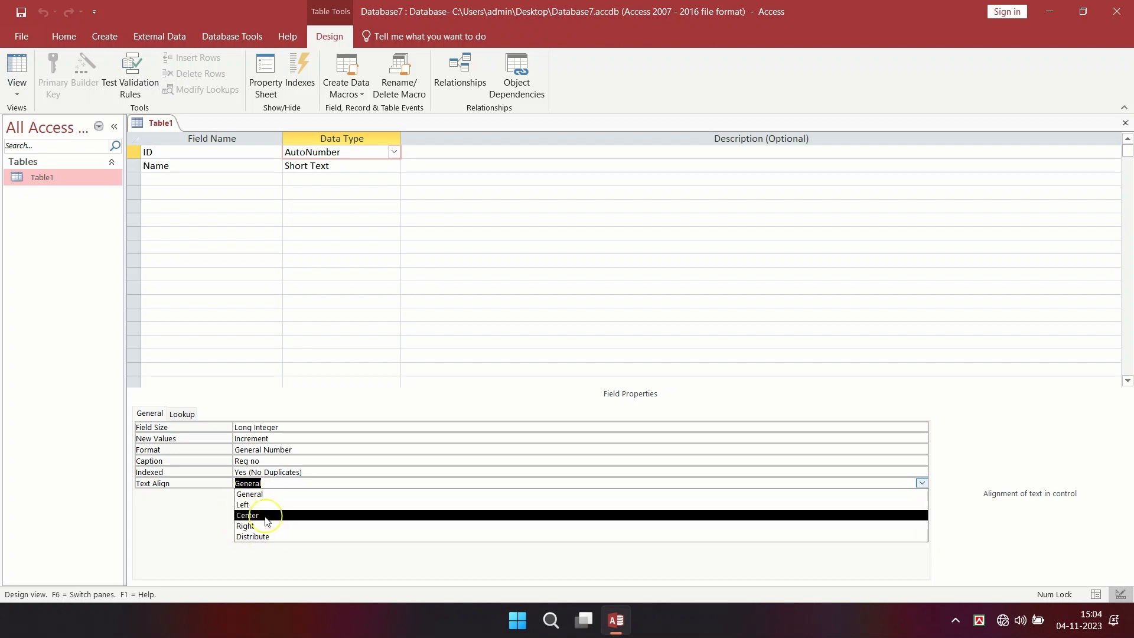
{"action": "left_click", "coordinate": [263, 519]}
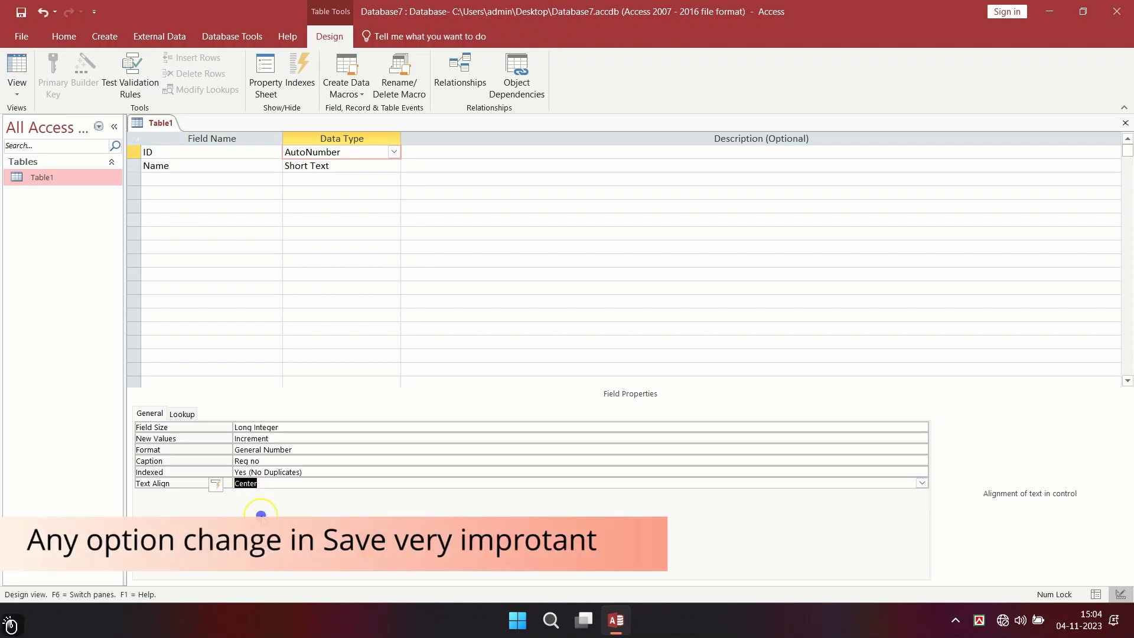
{"action": "key", "text": "ctrl+s"}
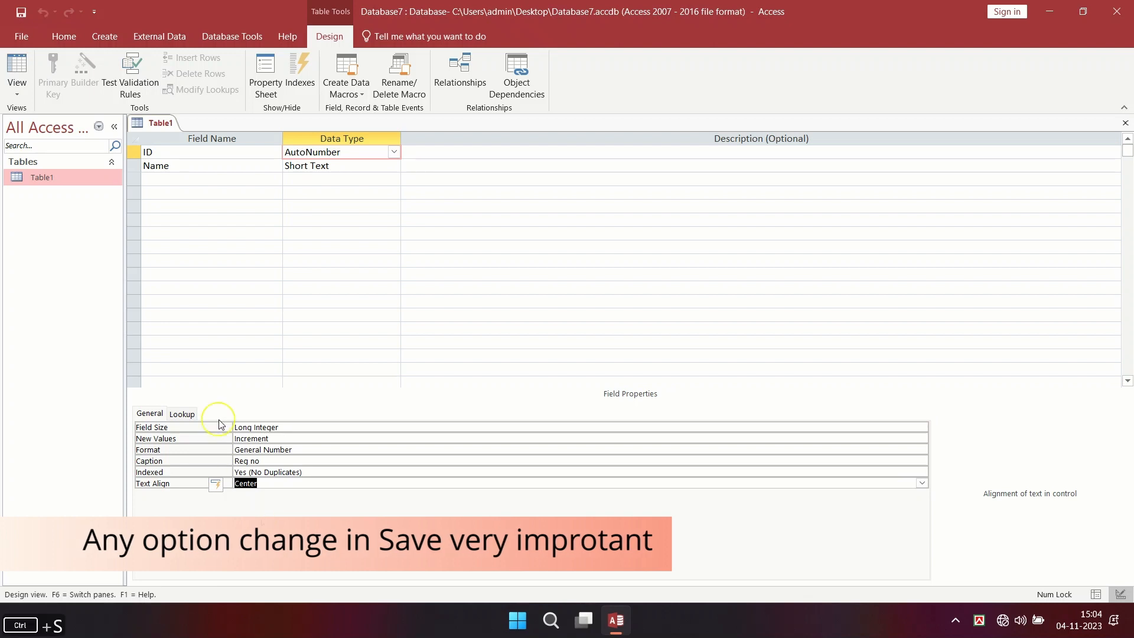
{"action": "right_click", "coordinate": [158, 127]}
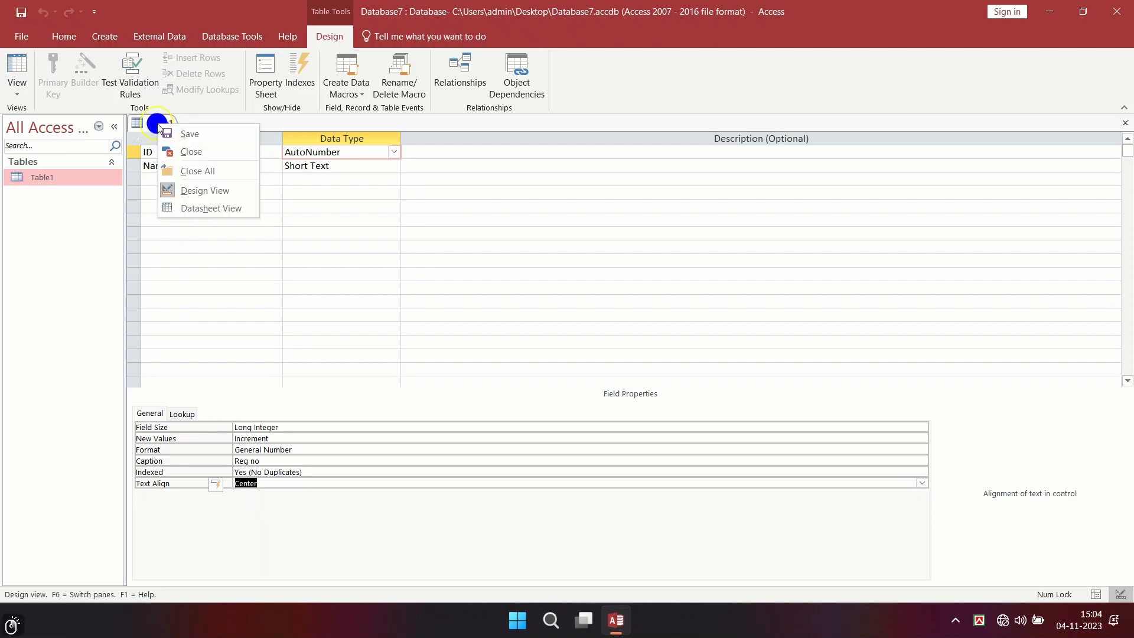
{"action": "left_click", "coordinate": [187, 204]}
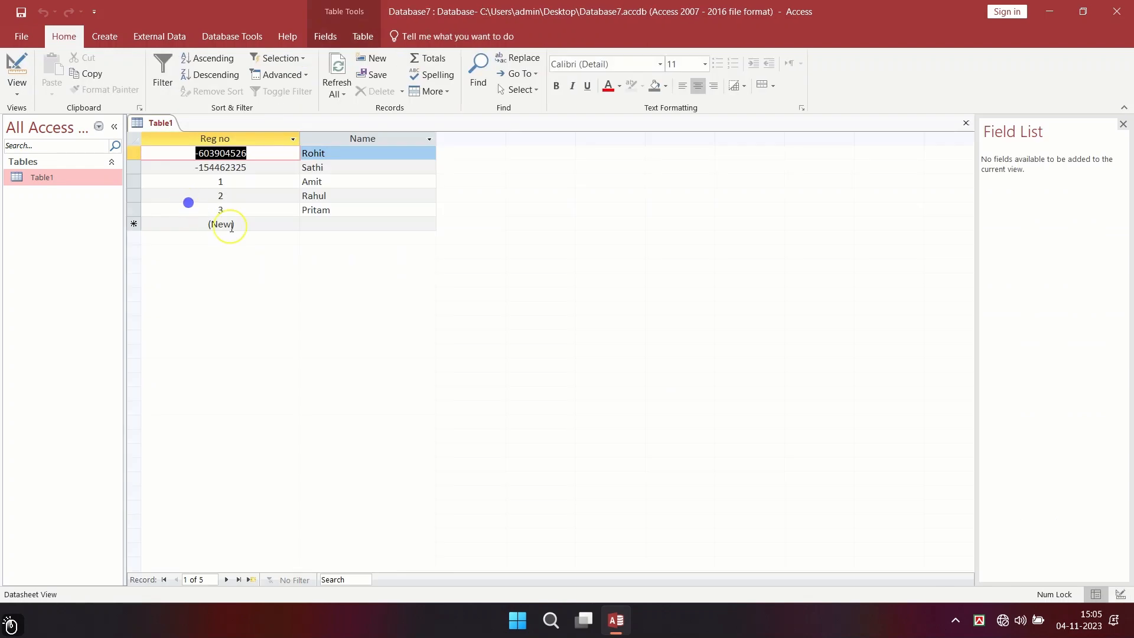
{"action": "left_click", "coordinate": [228, 195]}
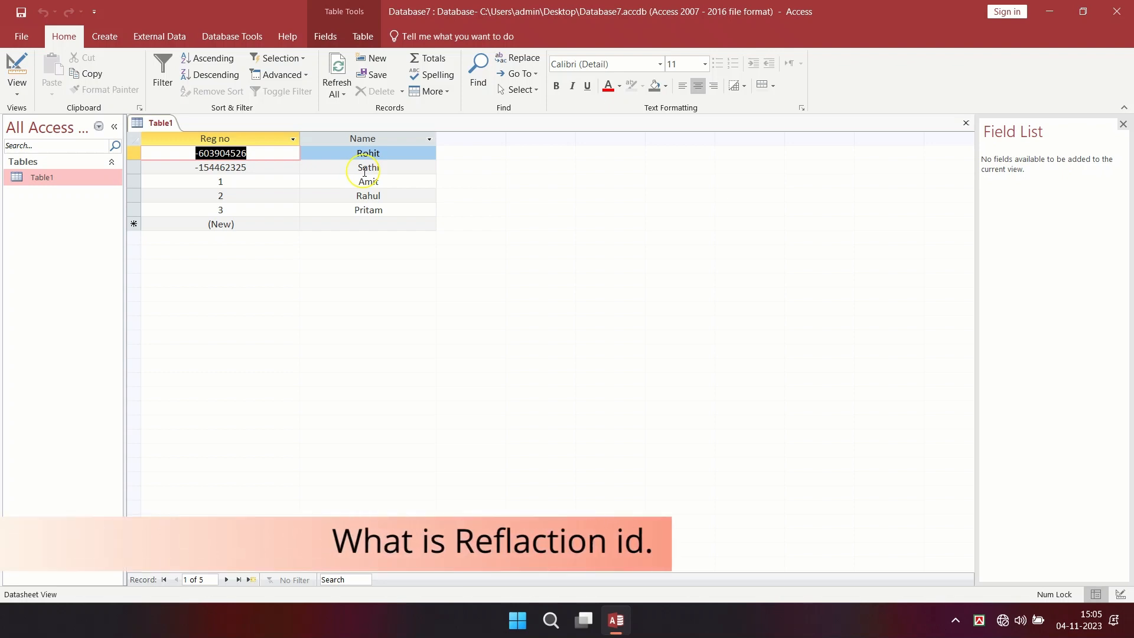
Step: Change the ID field's Field Size to Replication ID in Design View and accept the data type change
{"action": "right_click", "coordinate": [152, 127]}
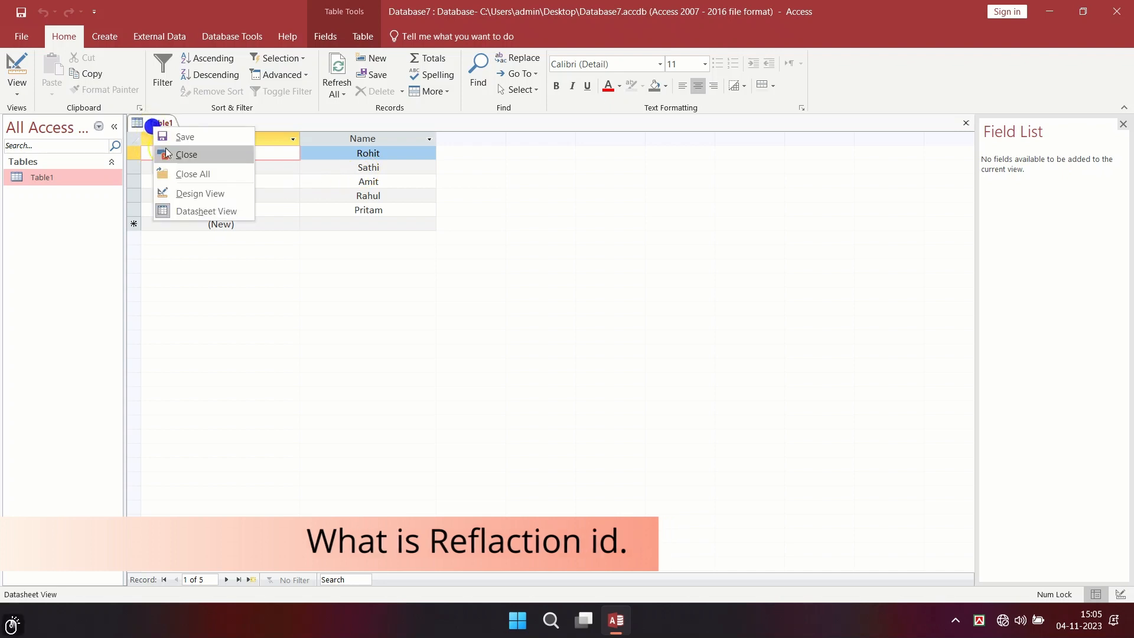
{"action": "left_click", "coordinate": [189, 192]}
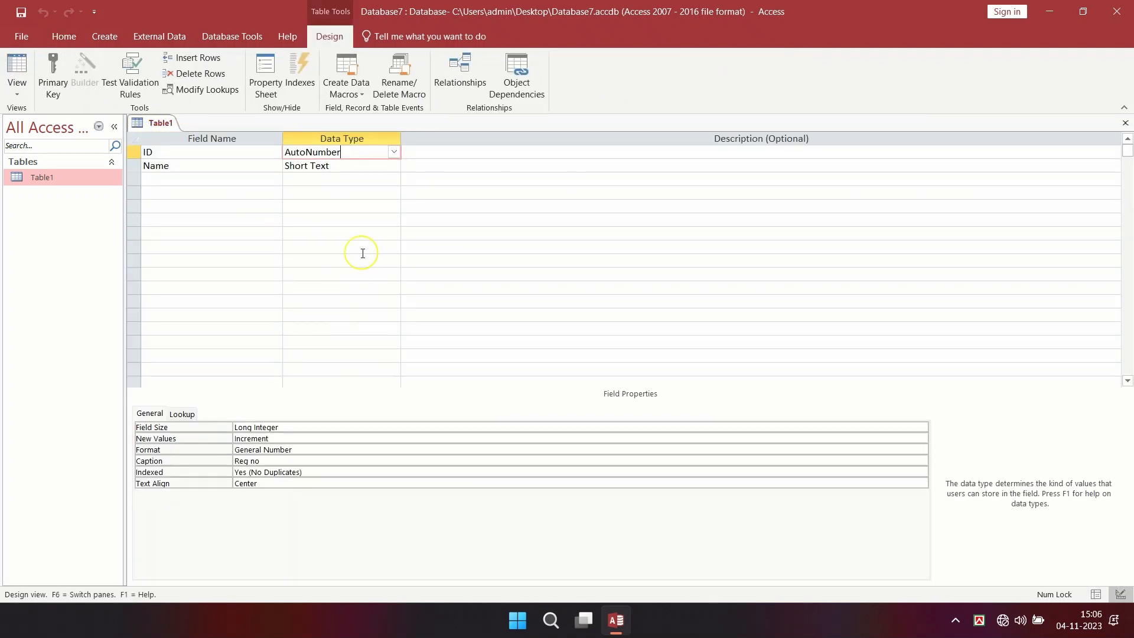
{"action": "left_click", "coordinate": [288, 427]}
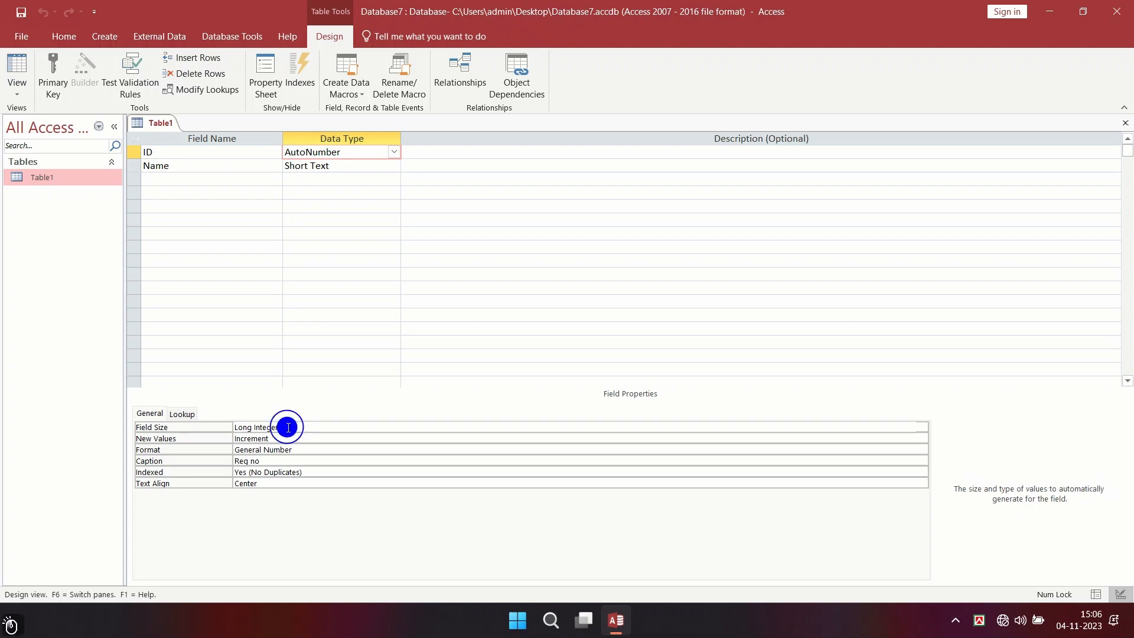
{"action": "left_click", "coordinate": [921, 427]}
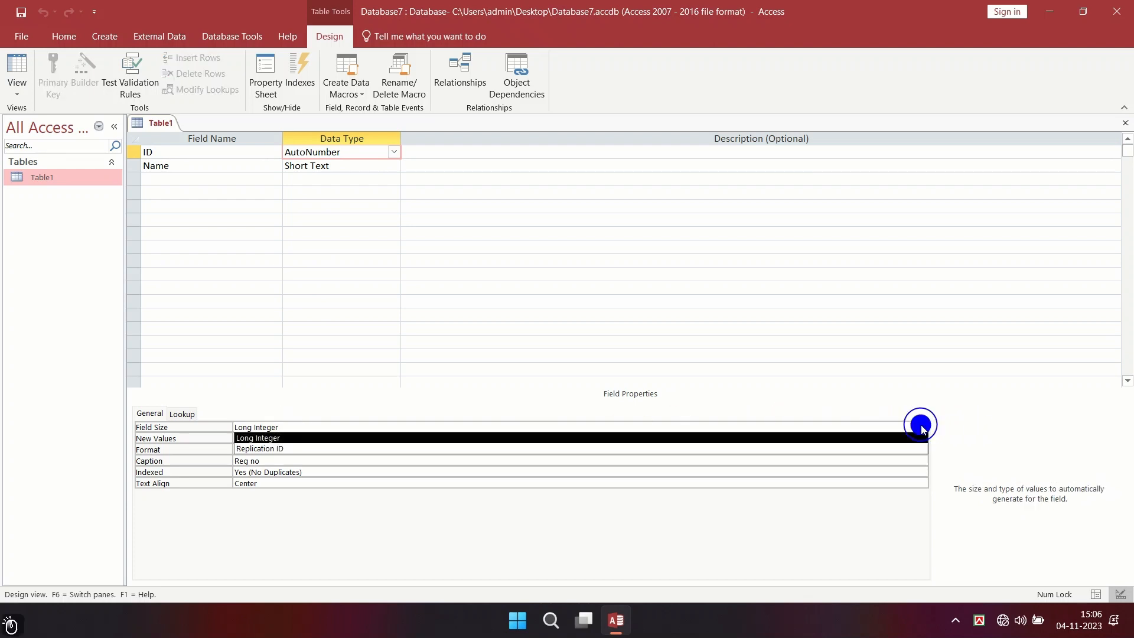
{"action": "left_click", "coordinate": [378, 449]}
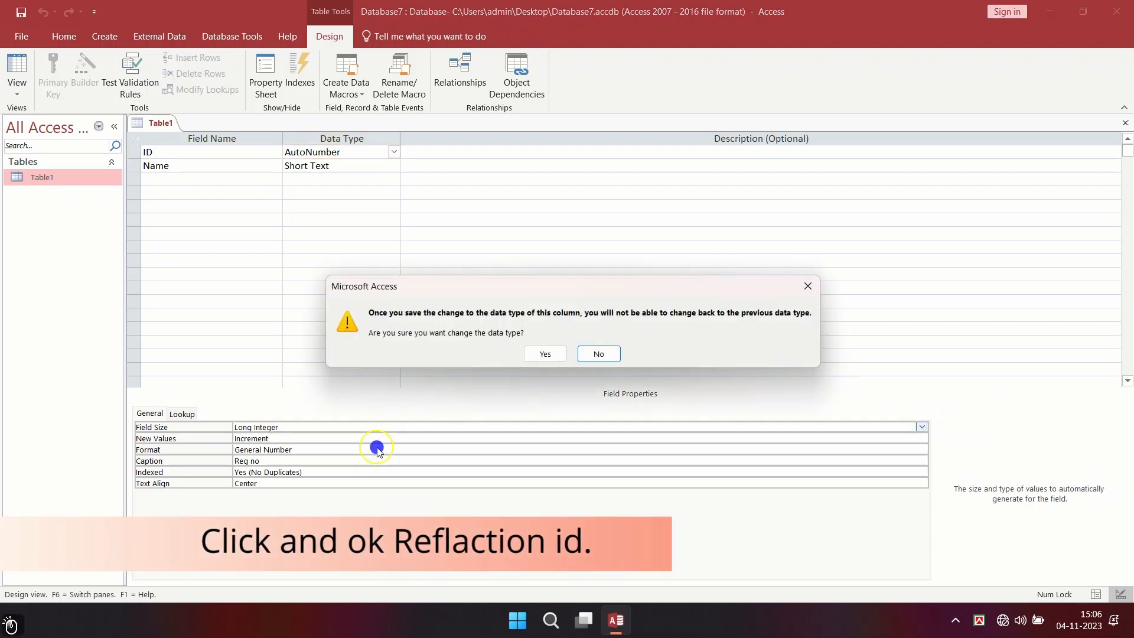
{"action": "left_click", "coordinate": [540, 355]}
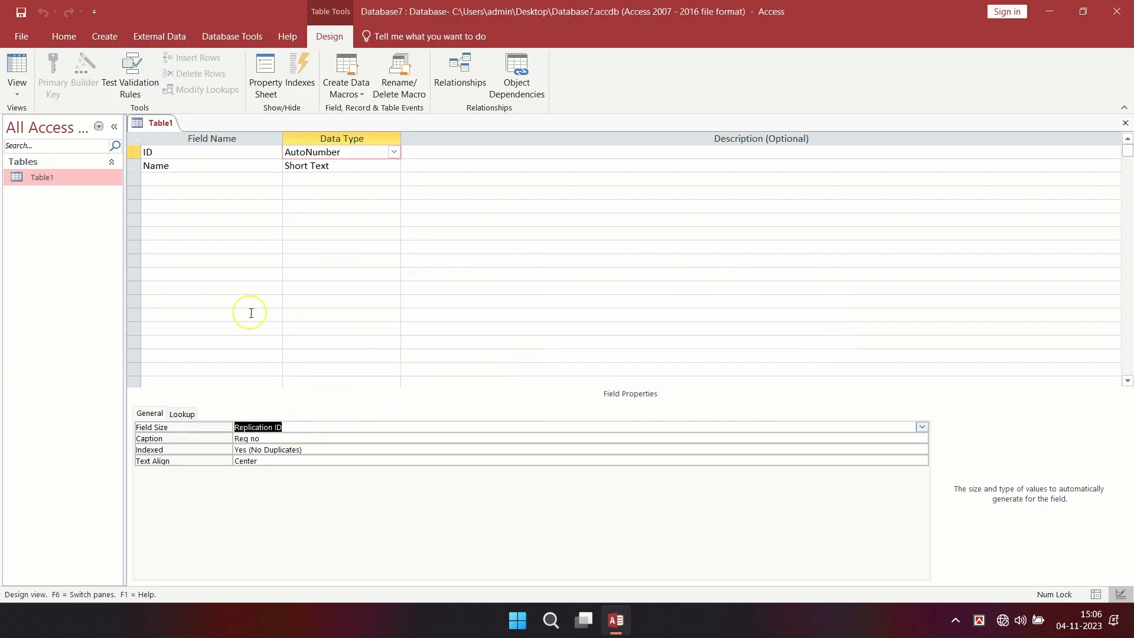
Step: Show the table in Datasheet View and widen the Reg no column to fit the full replication IDs
{"action": "right_click", "coordinate": [158, 124]}
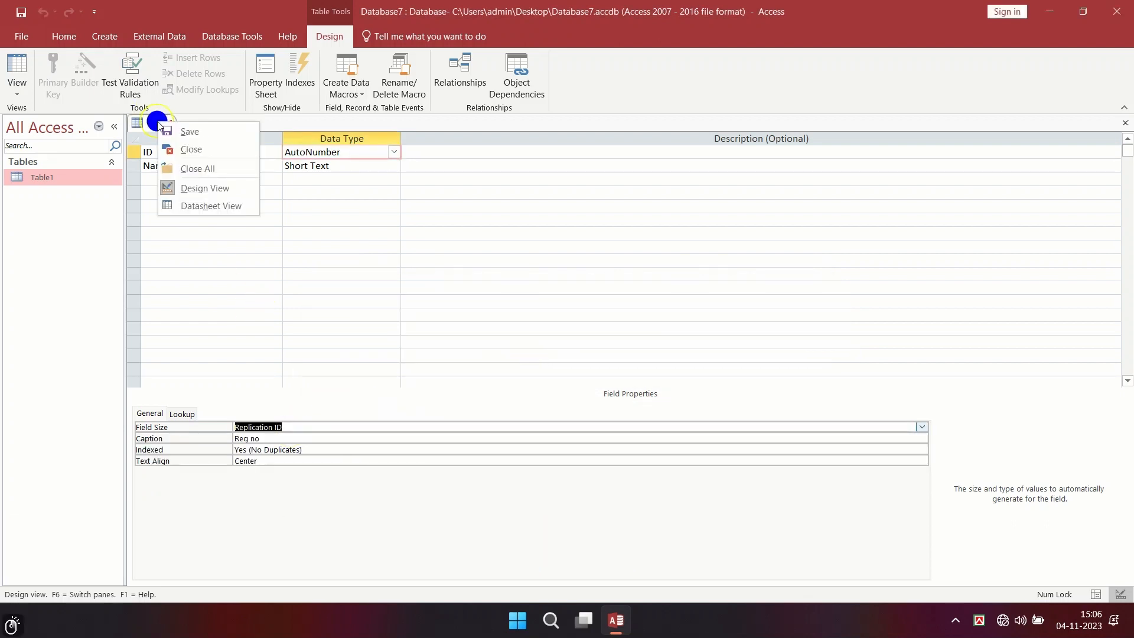
{"action": "left_click", "coordinate": [177, 206]}
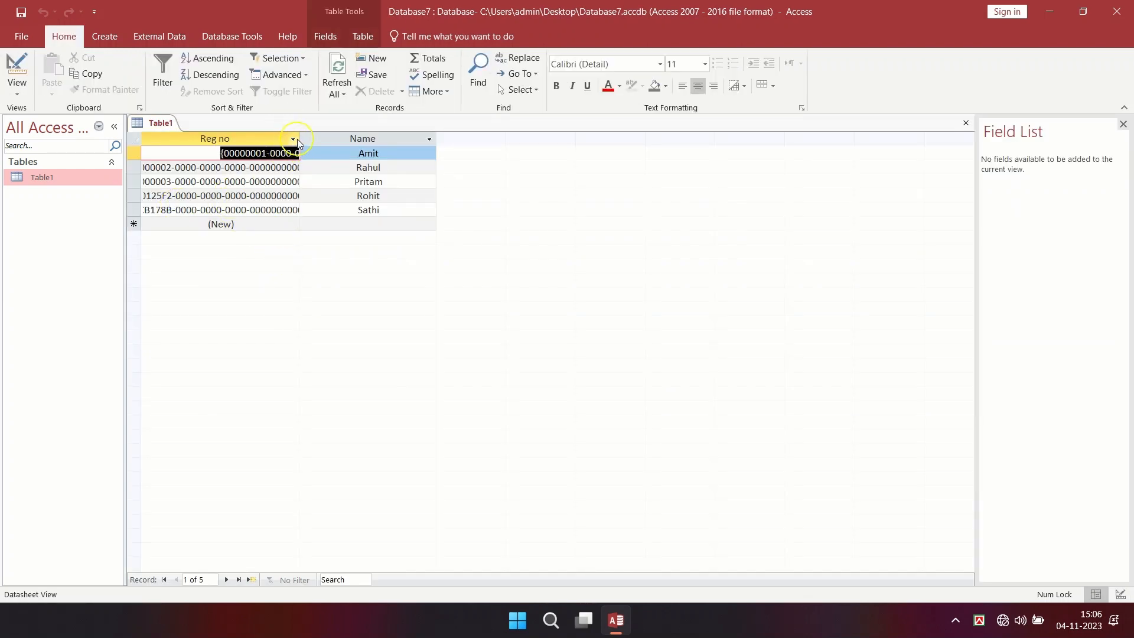
{"action": "left_click_drag", "start_coordinate": [299, 134], "coordinate": [440, 153]}
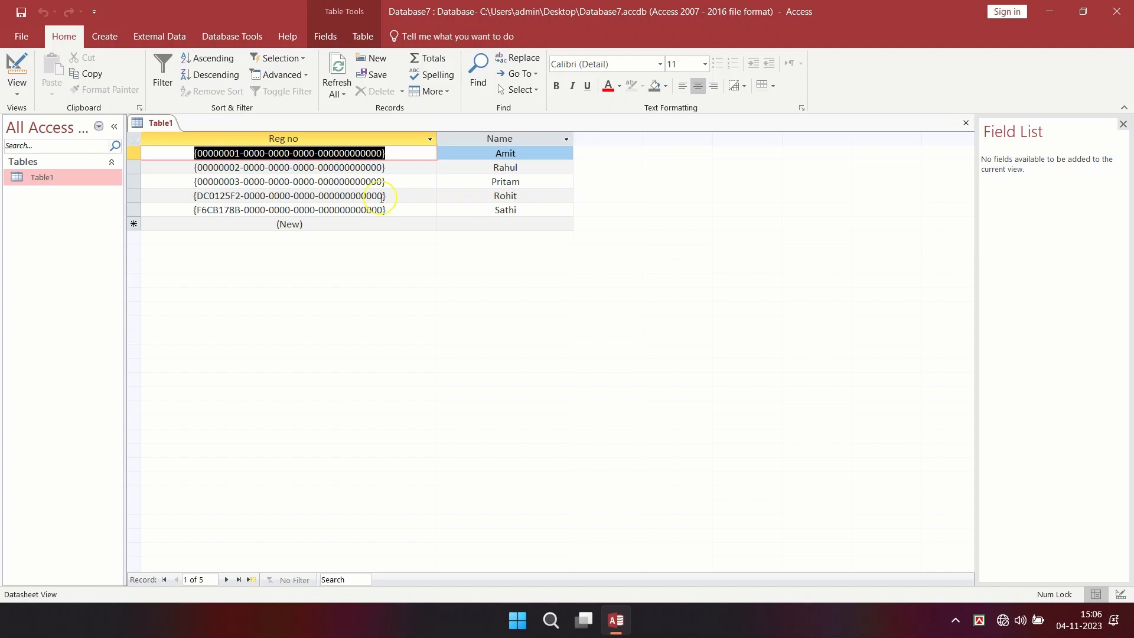
Step: Add a new record with a person's first name in the Name field and select the record's Reg no value
{"action": "left_click", "coordinate": [367, 225]}
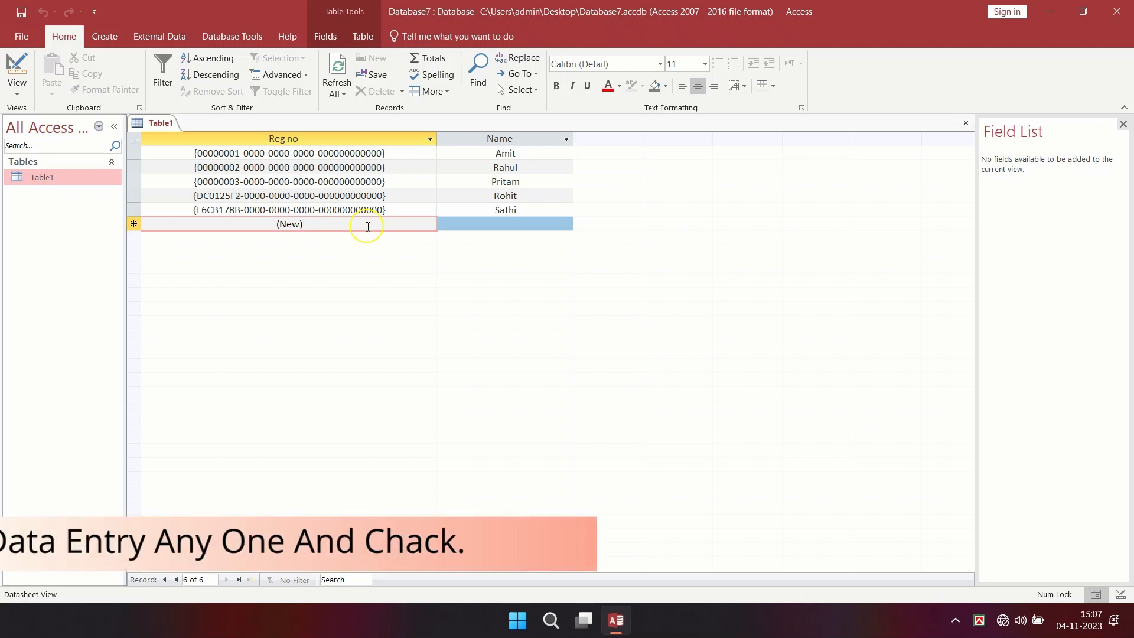
{"action": "key", "text": "Tab"}
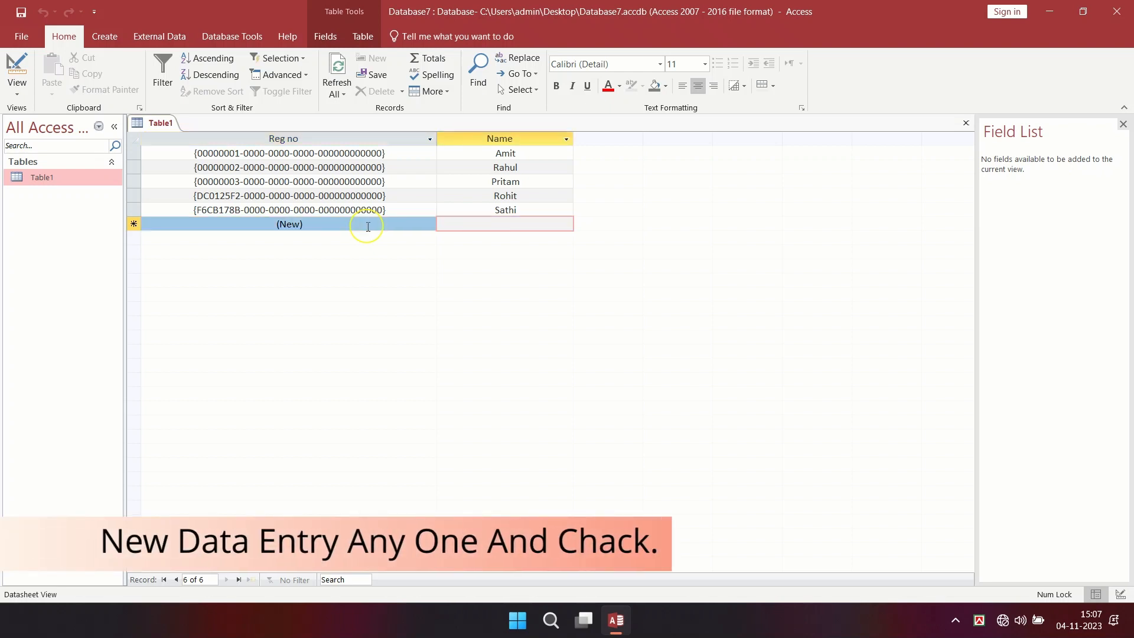
{"action": "type", "text": "harun"}
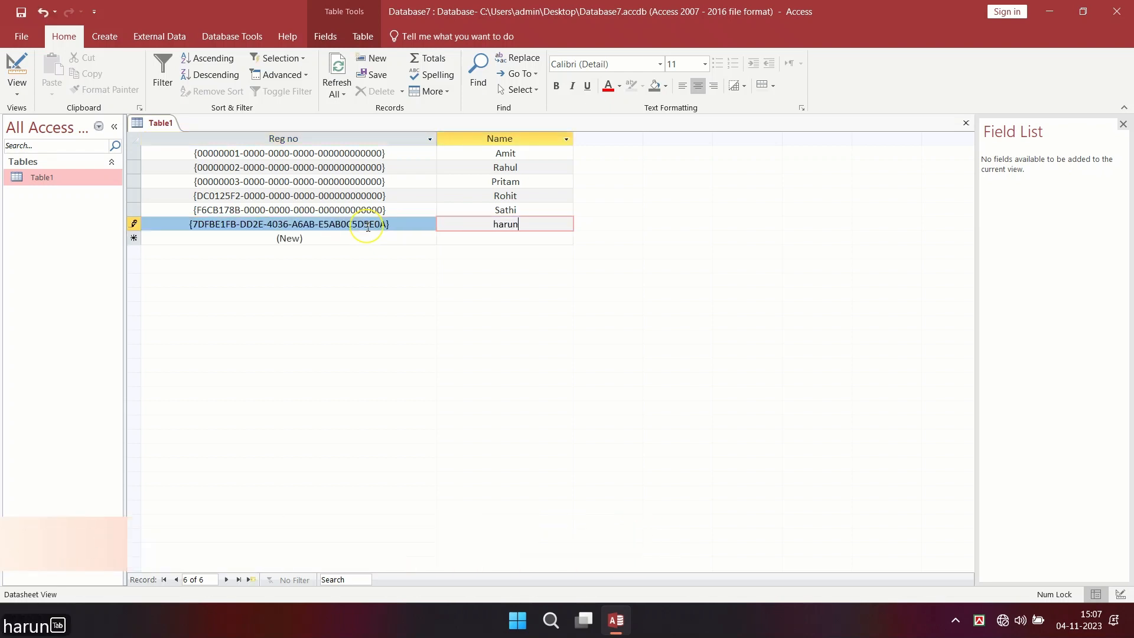
{"action": "key", "text": "Tab"}
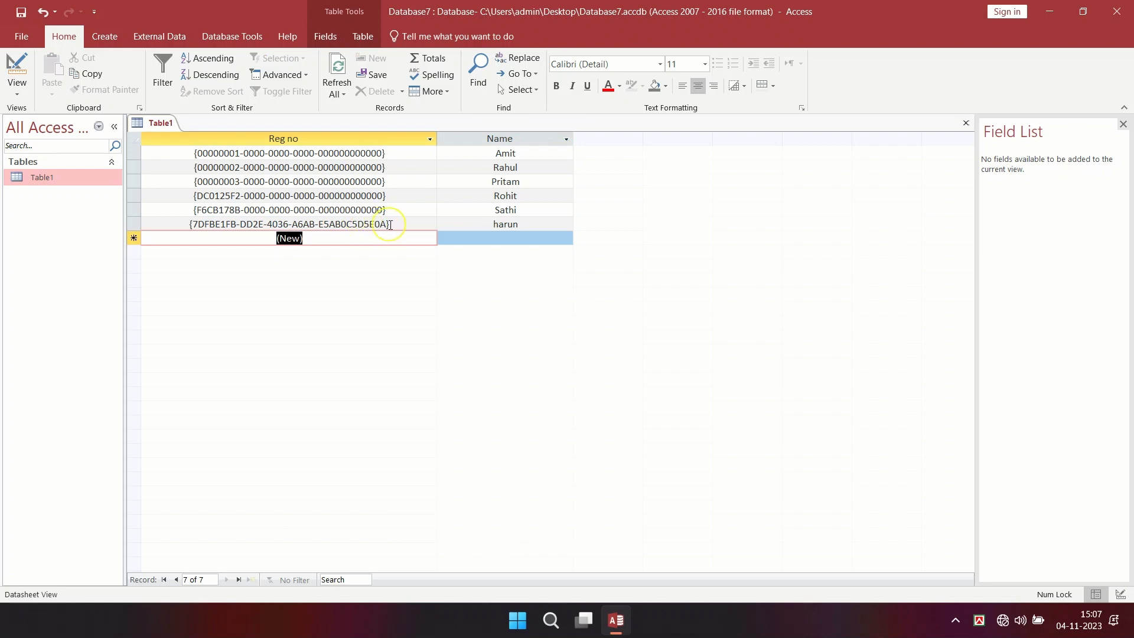
{"action": "left_click_drag", "start_coordinate": [394, 225], "coordinate": [189, 229]}
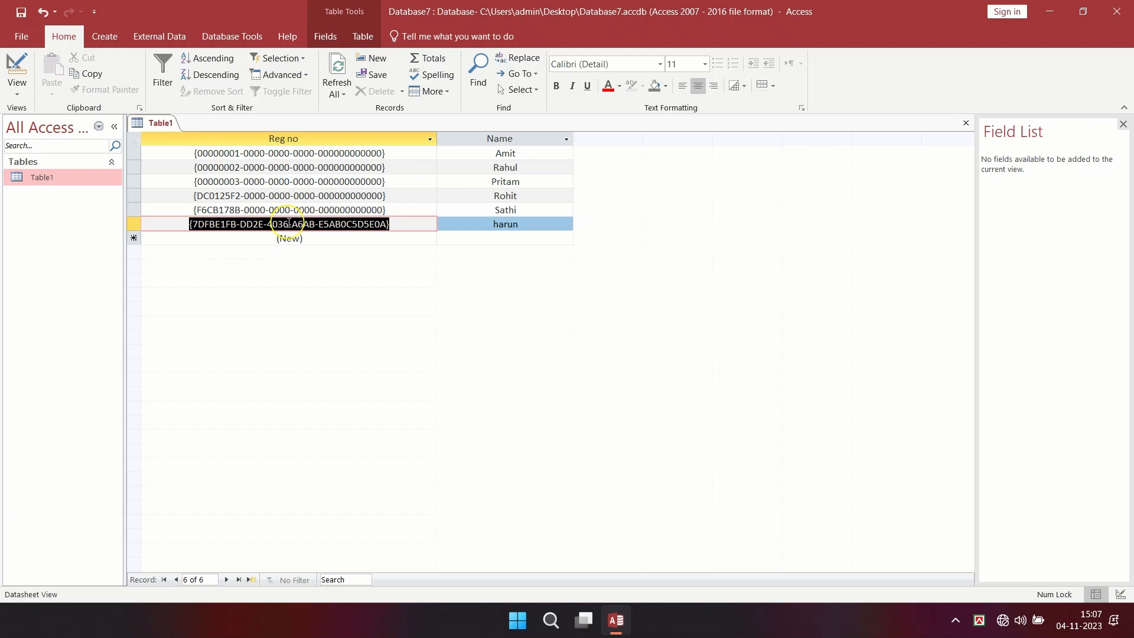